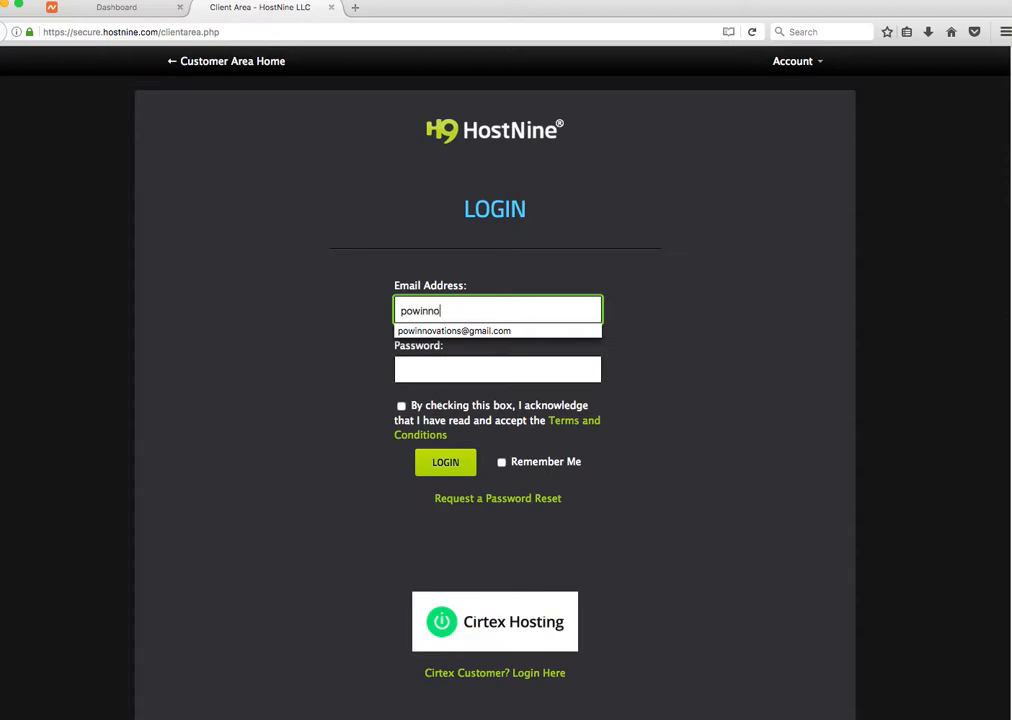
Step: Sign in with the saved account e-mail and password, accepting the terms, and dismiss the save-login prompt
{"action": "left_click", "coordinate": [453, 330]}
{"action": "left_click", "coordinate": [436, 366]}
{"action": "type", "text": "p"}
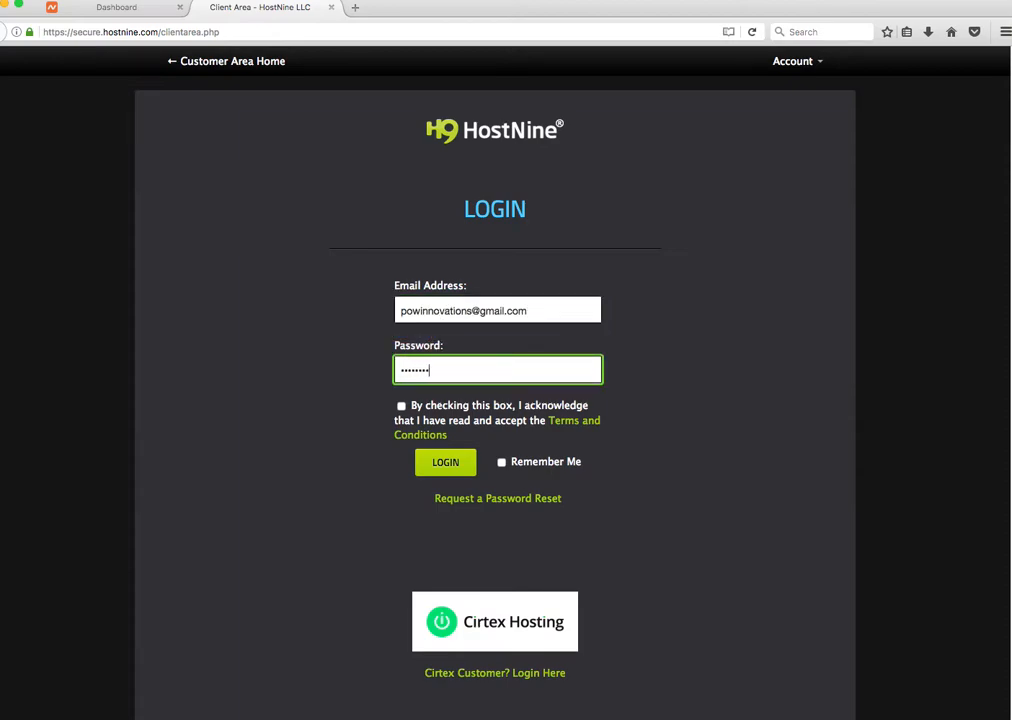
{"action": "left_click", "coordinate": [401, 405]}
{"action": "left_click", "coordinate": [448, 463]}
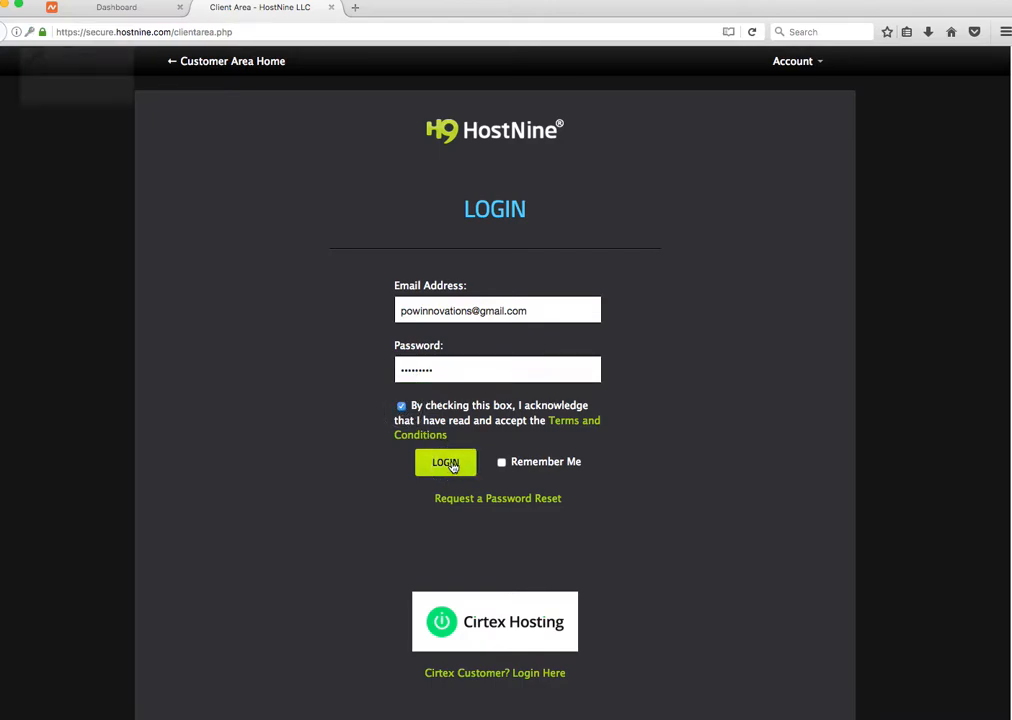
{"action": "left_click", "coordinate": [264, 51]}
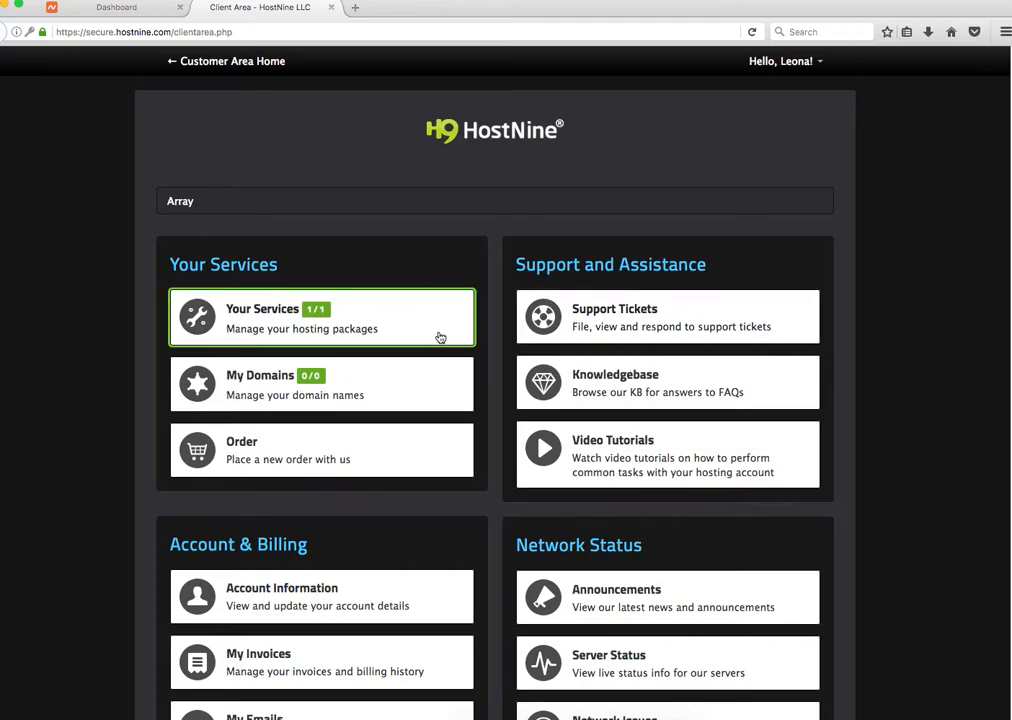
Step: Open the Level I Reseller Hosting service details and log in to its Reseller Central control panel
{"action": "left_click", "coordinate": [273, 314]}
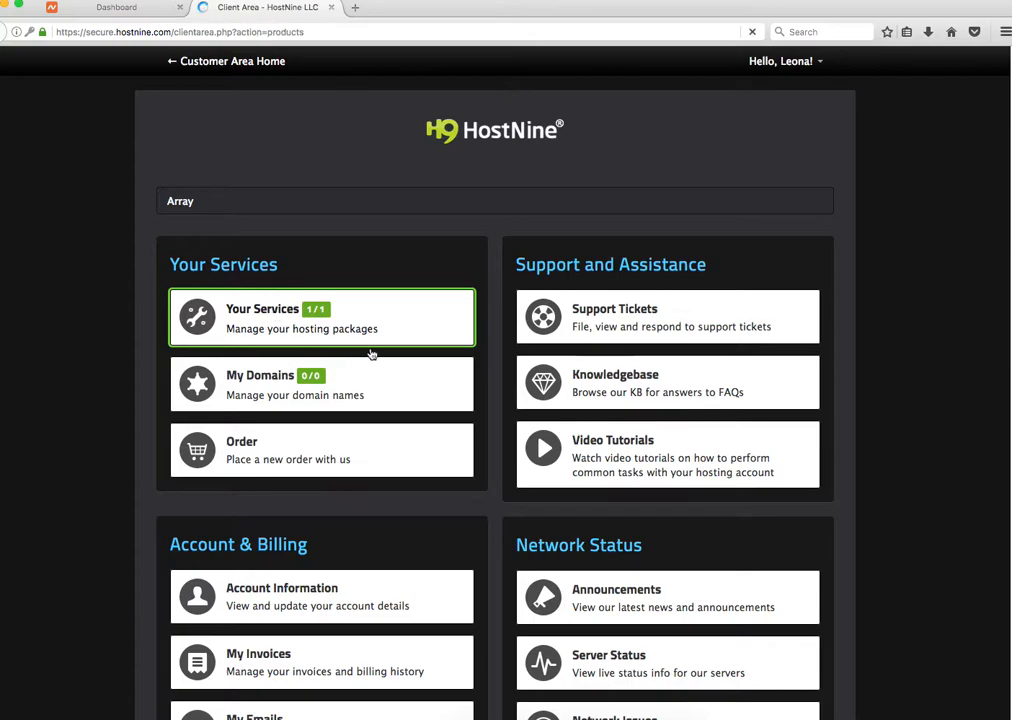
{"action": "left_click", "coordinate": [775, 449]}
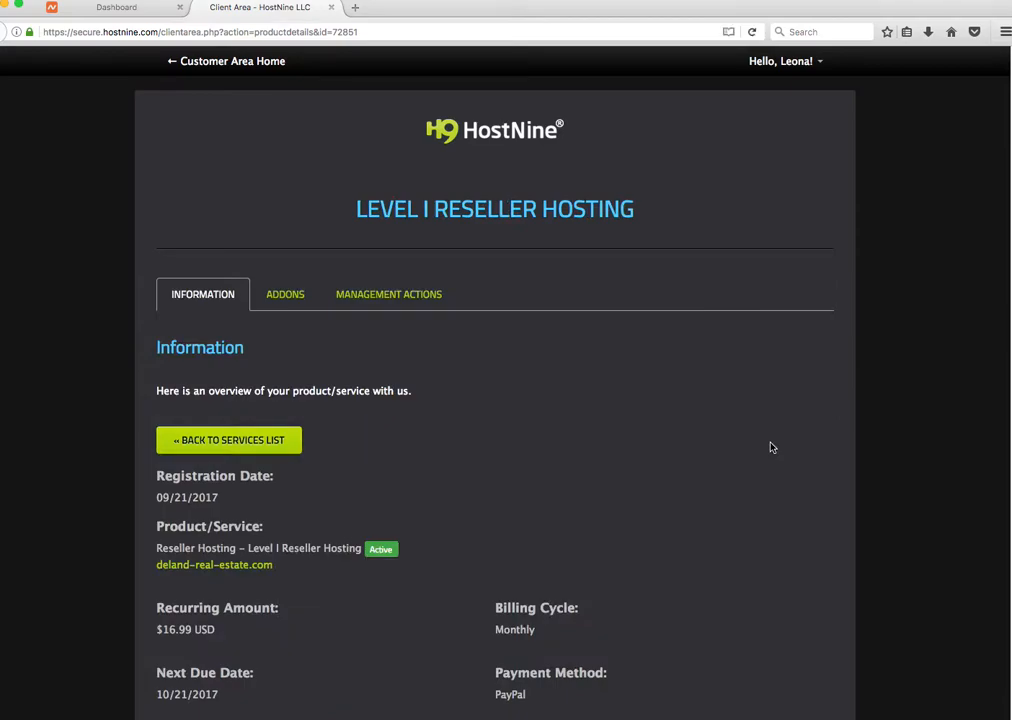
{"action": "scroll", "coordinate": [770, 445], "scroll_direction": "down", "scroll_amount": 5}
{"action": "left_click", "coordinate": [466, 384]}
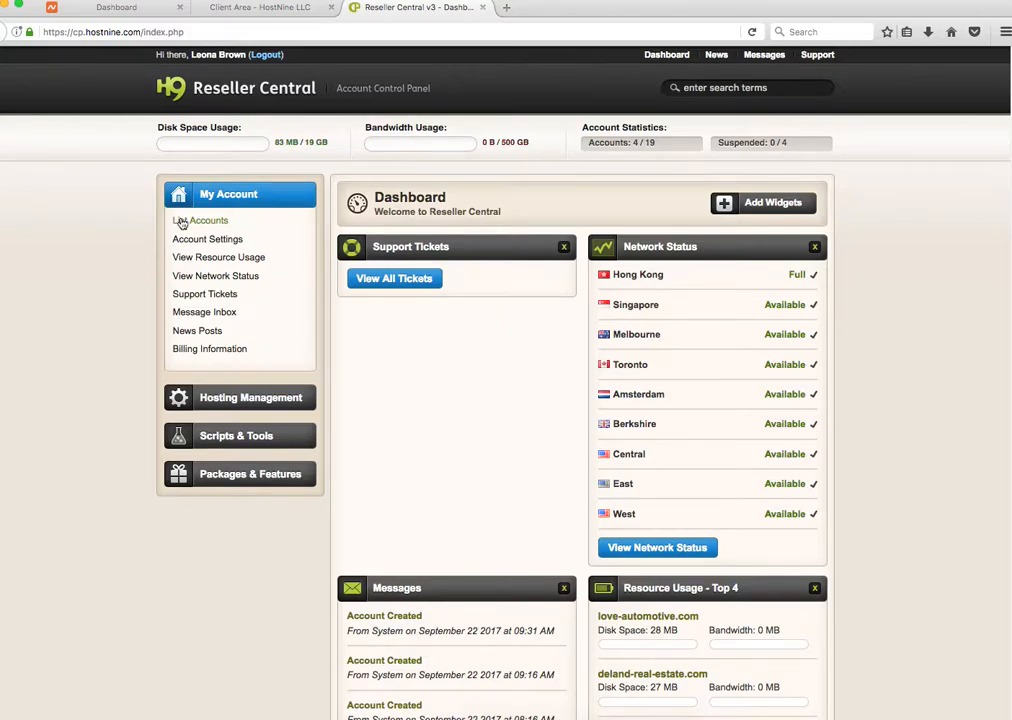
Step: Open Create a Package under Packages & Features in the sidebar
{"action": "left_click", "coordinate": [226, 477]}
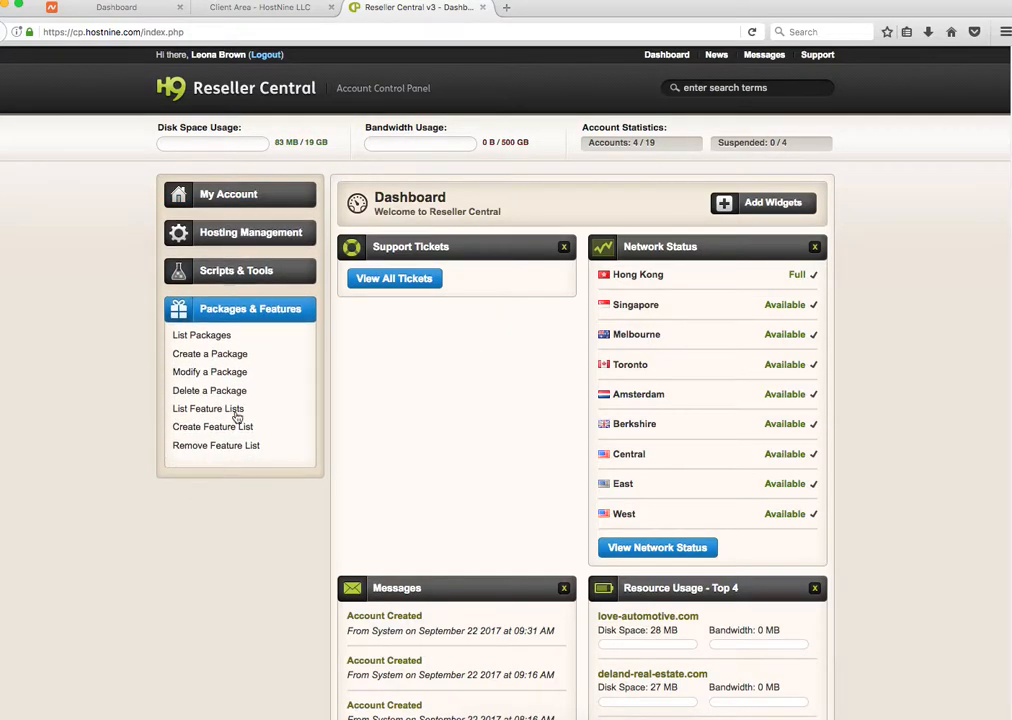
{"action": "left_click", "coordinate": [227, 357]}
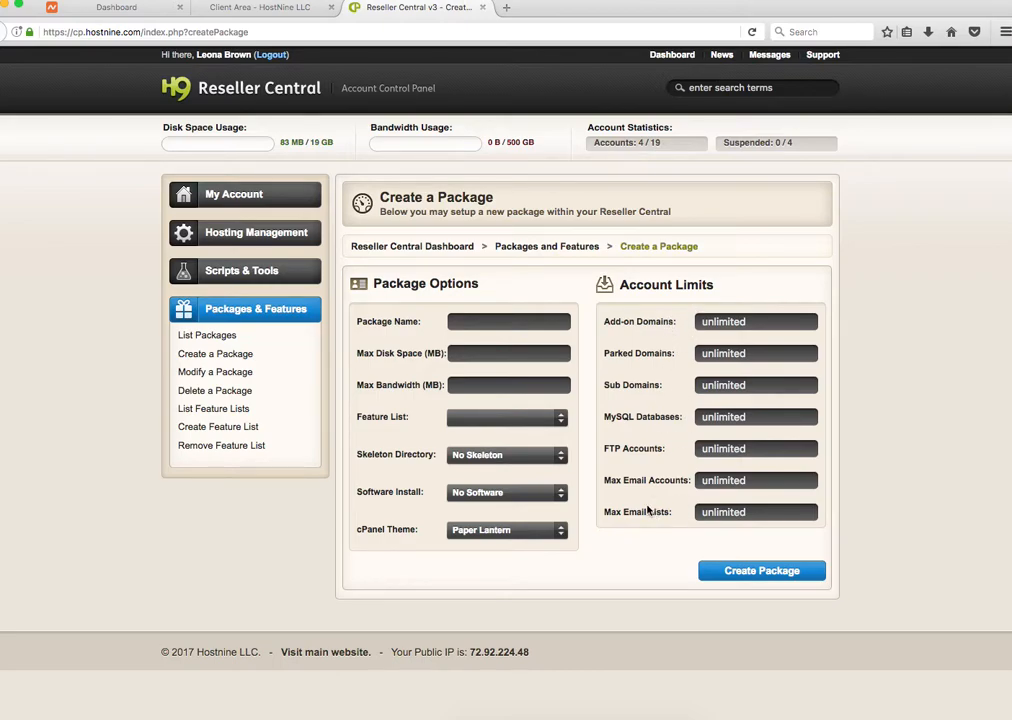
{"action": "left_click", "coordinate": [531, 534]}
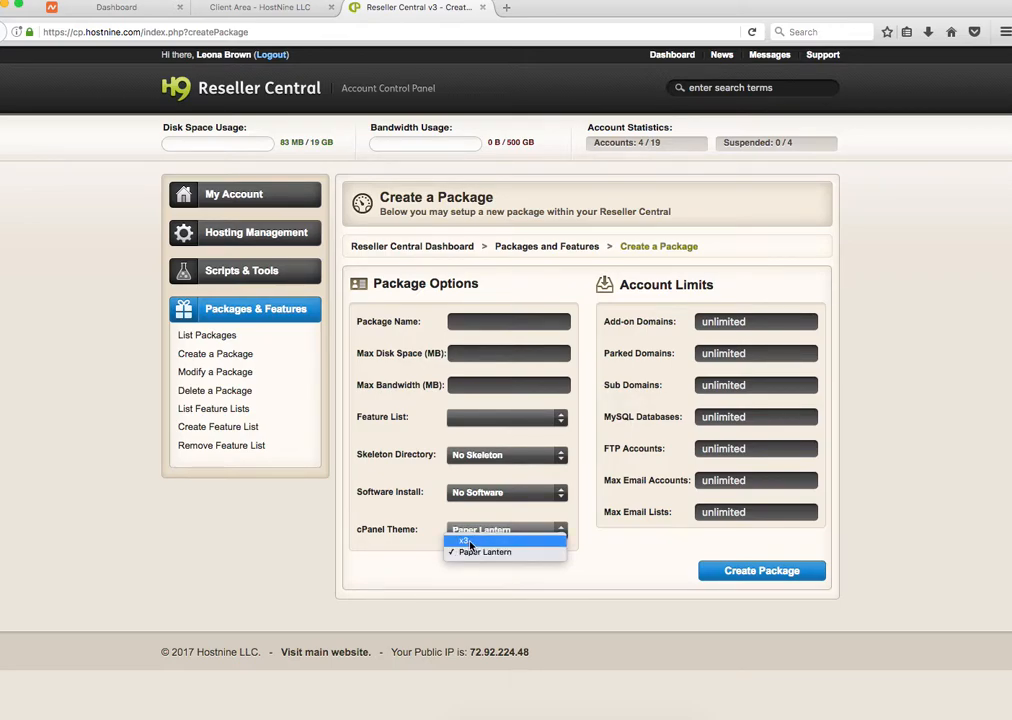
{"action": "left_click", "coordinate": [497, 554]}
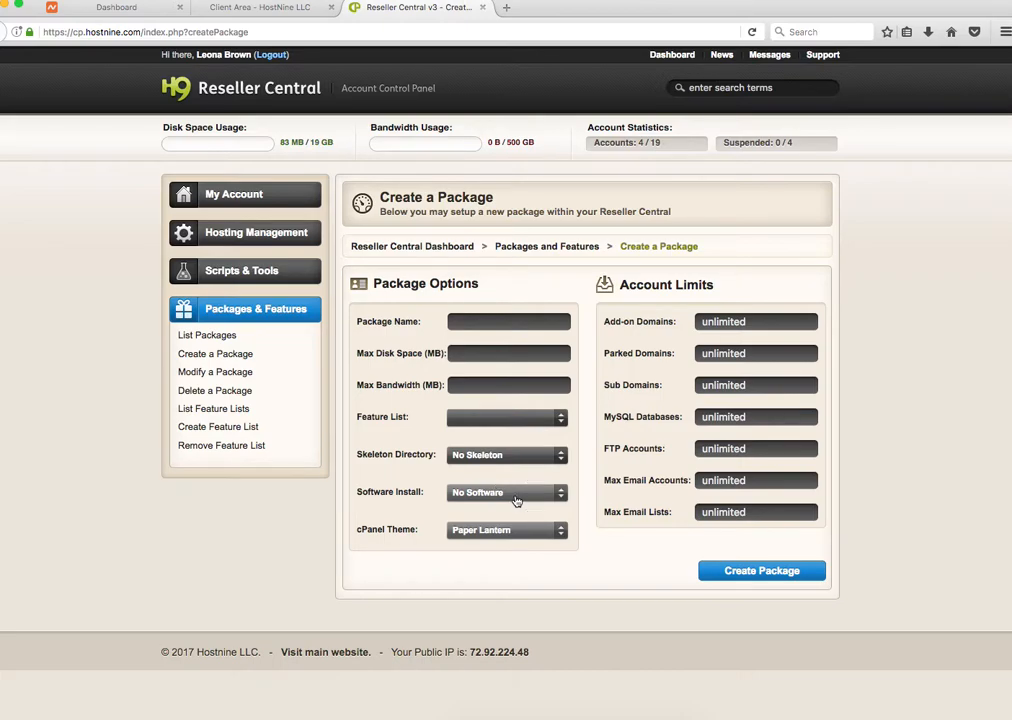
{"action": "left_click", "coordinate": [517, 494]}
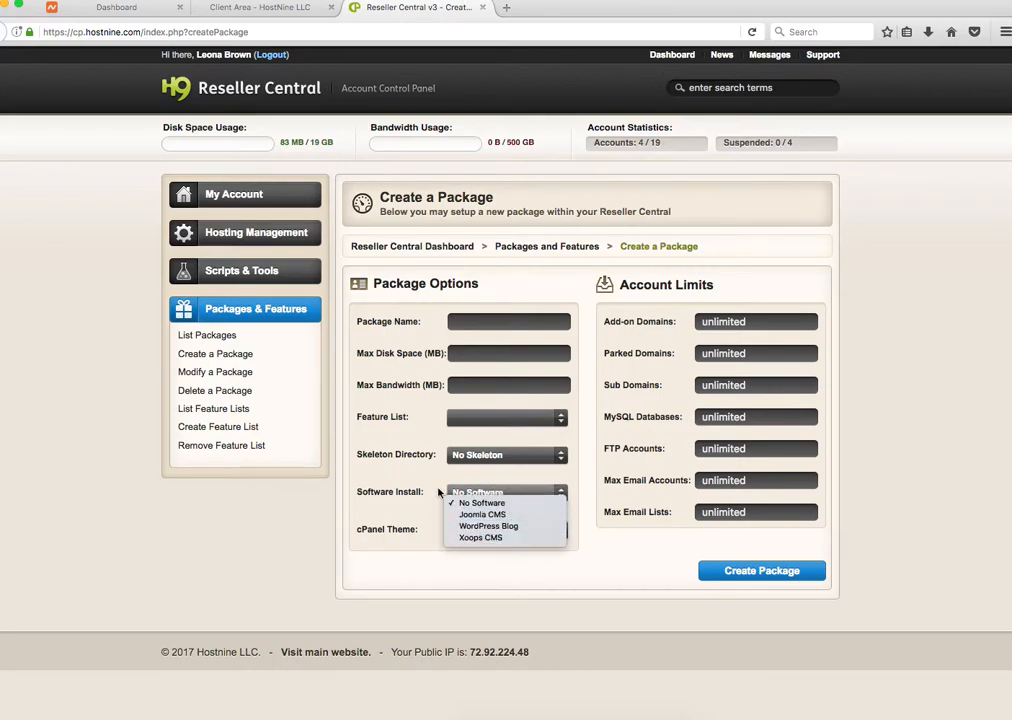
{"action": "left_click", "coordinate": [432, 483]}
{"action": "left_click", "coordinate": [505, 418]}
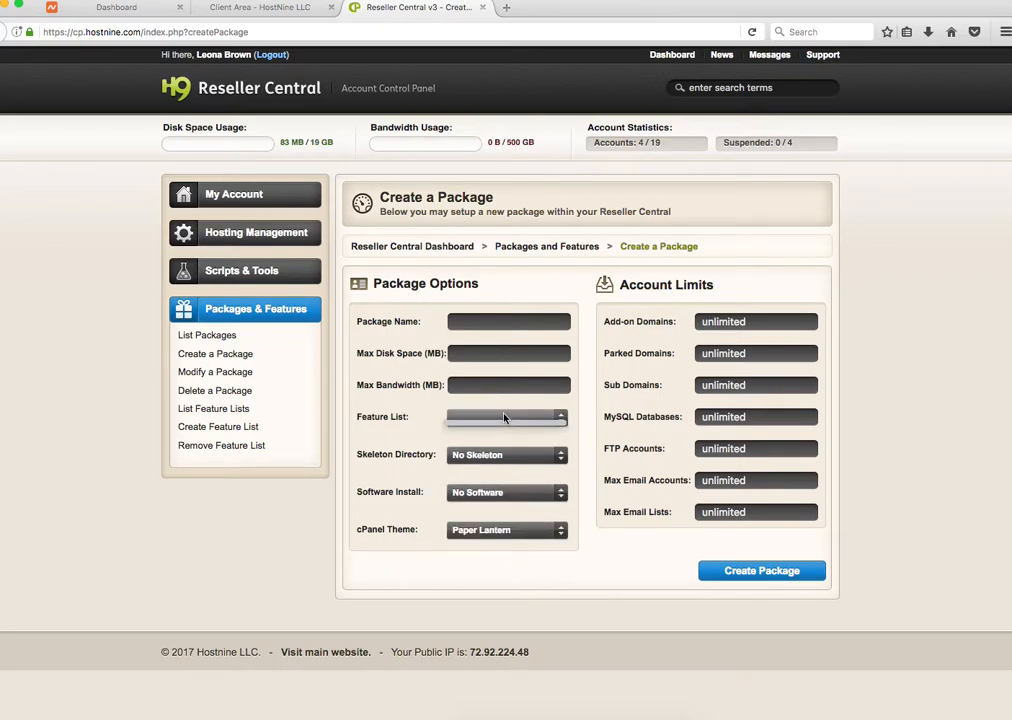
{"action": "left_click", "coordinate": [407, 426]}
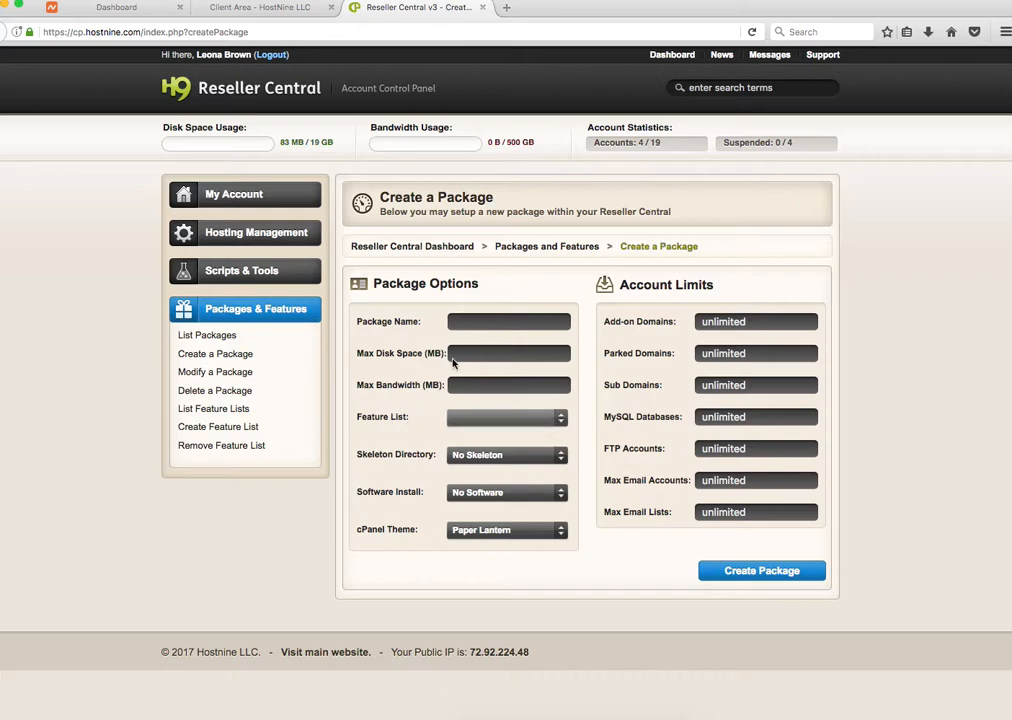
{"action": "left_click", "coordinate": [474, 320]}
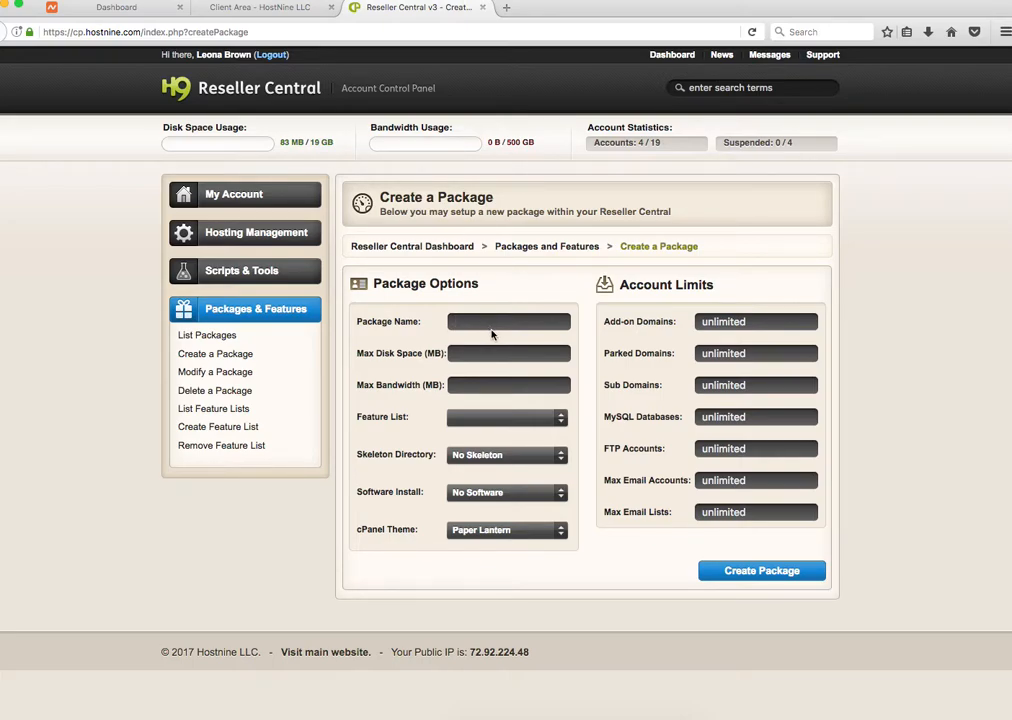
{"action": "key", "text": "Tab"}
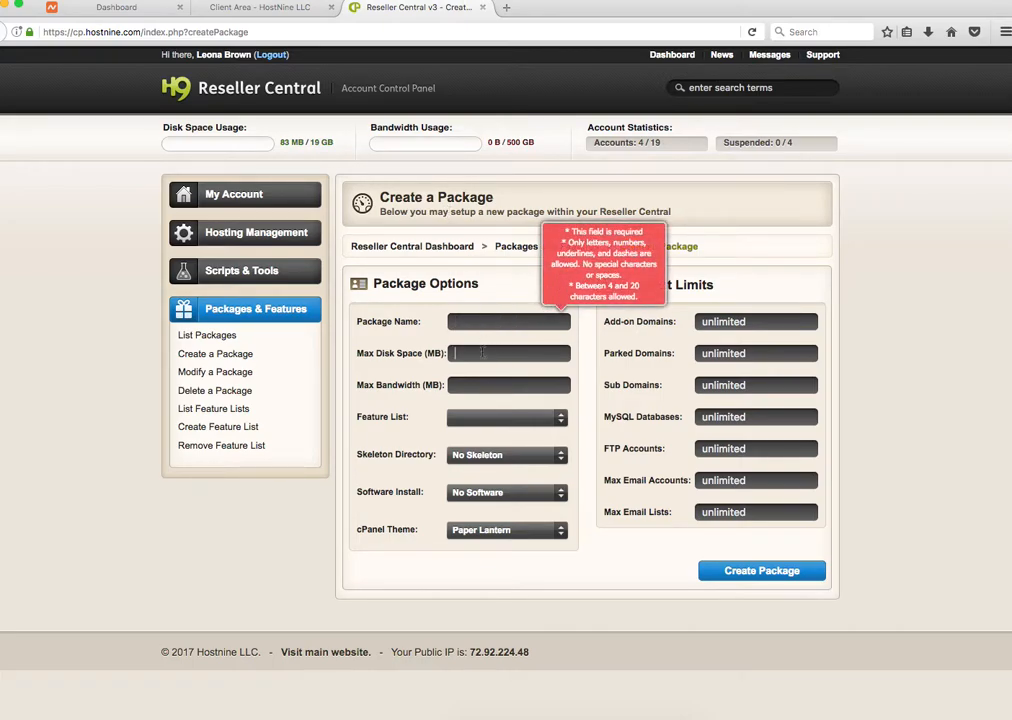
{"action": "left_click", "coordinate": [319, 142]}
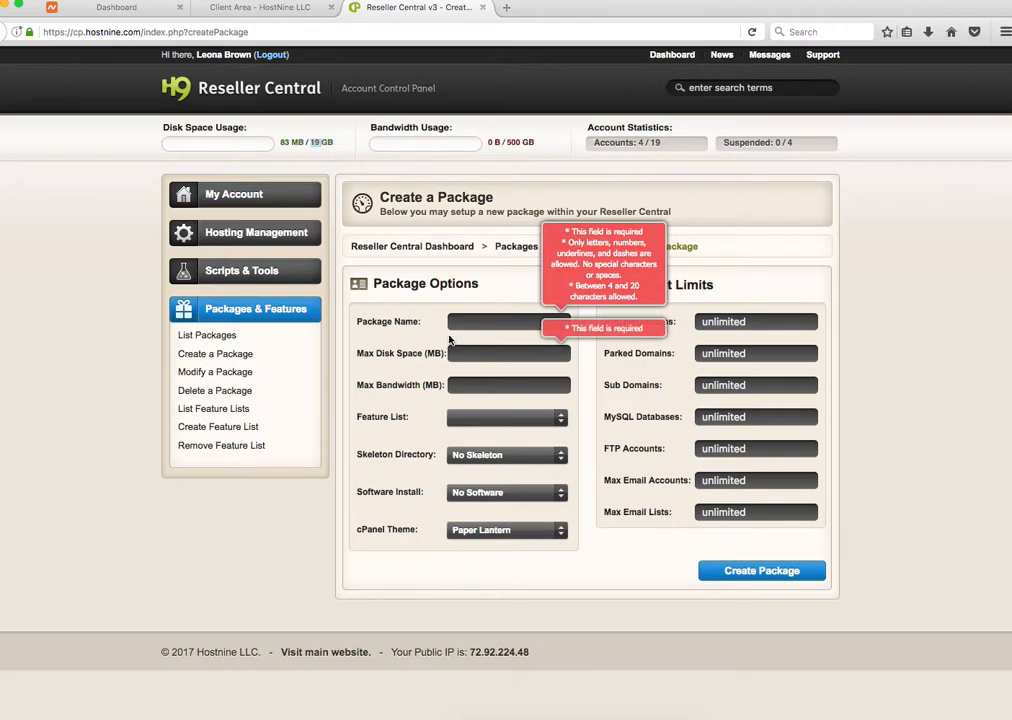
{"action": "left_click_drag", "start_coordinate": [429, 352], "coordinate": [443, 351]}
{"action": "left_click", "coordinate": [475, 353]}
{"action": "type", "text": "5000"}
{"action": "key", "text": "Tab"}
{"action": "type", "text": "5"}
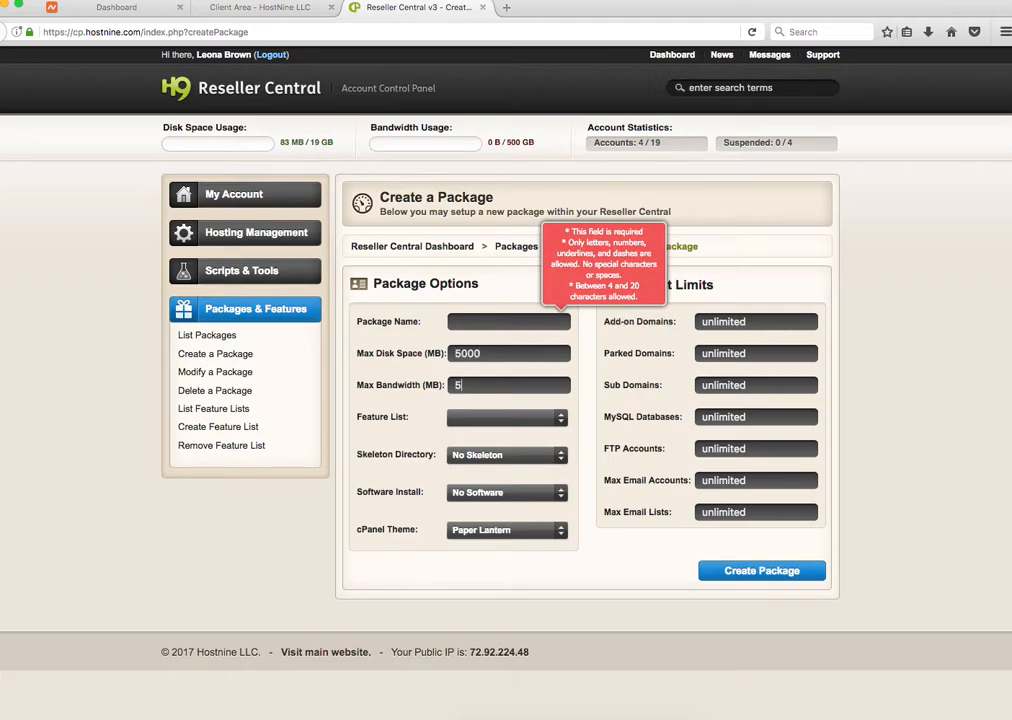
{"action": "type", "text": "000"}
{"action": "left_click", "coordinate": [236, 357]}
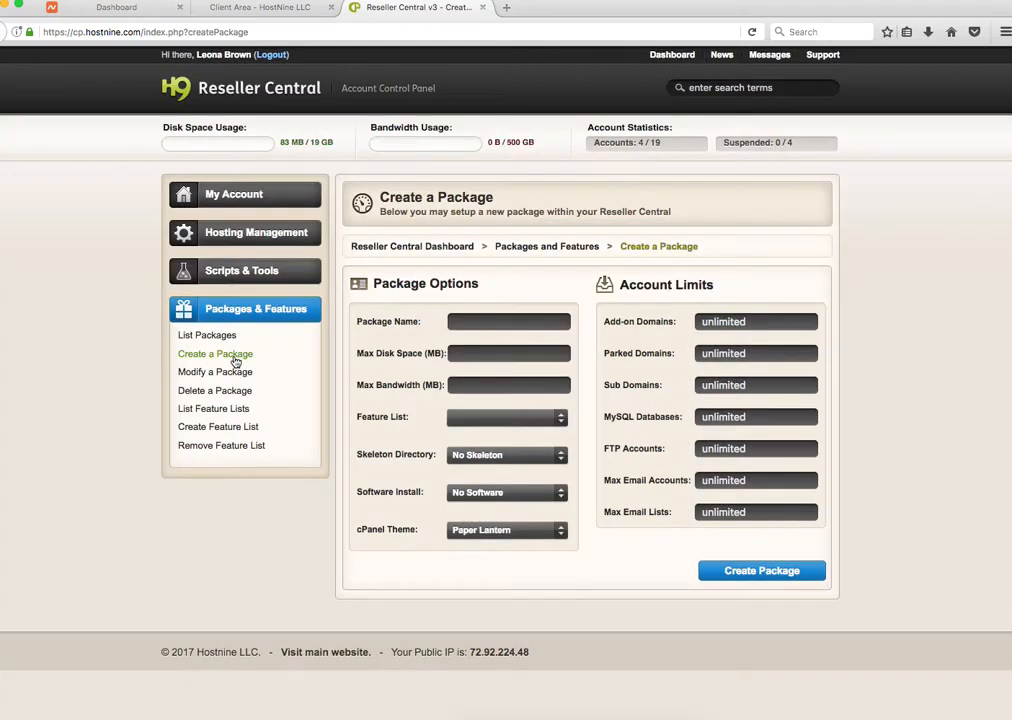
Step: Open the Sites package in Modify a Package and expand Hosting Management in the sidebar
{"action": "left_click", "coordinate": [220, 337]}
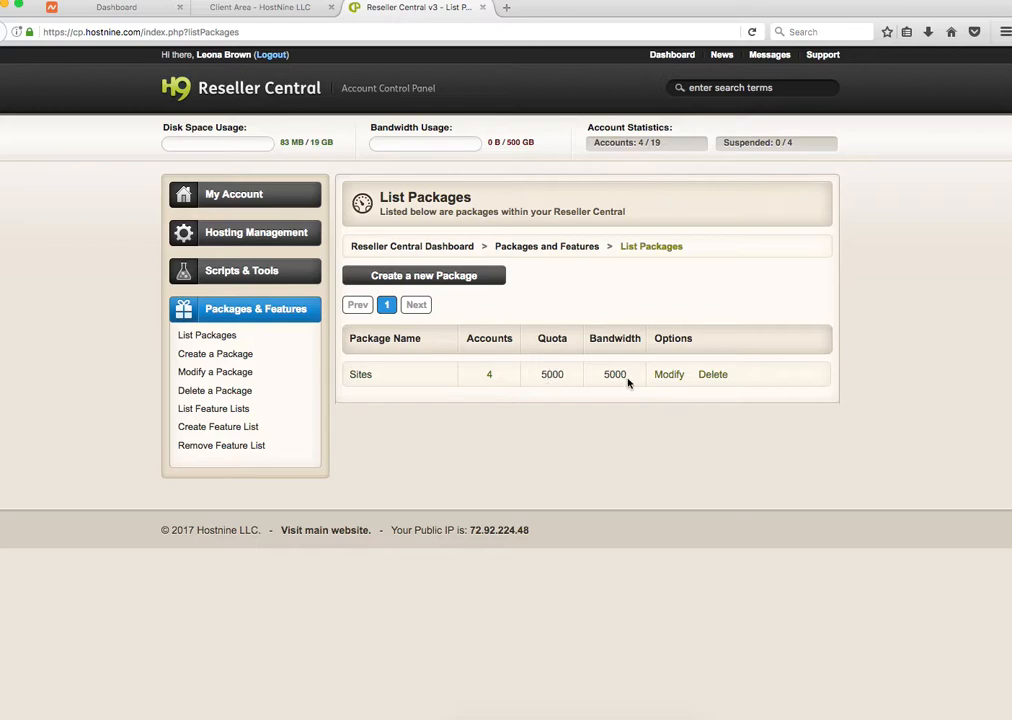
{"action": "left_click", "coordinate": [672, 375]}
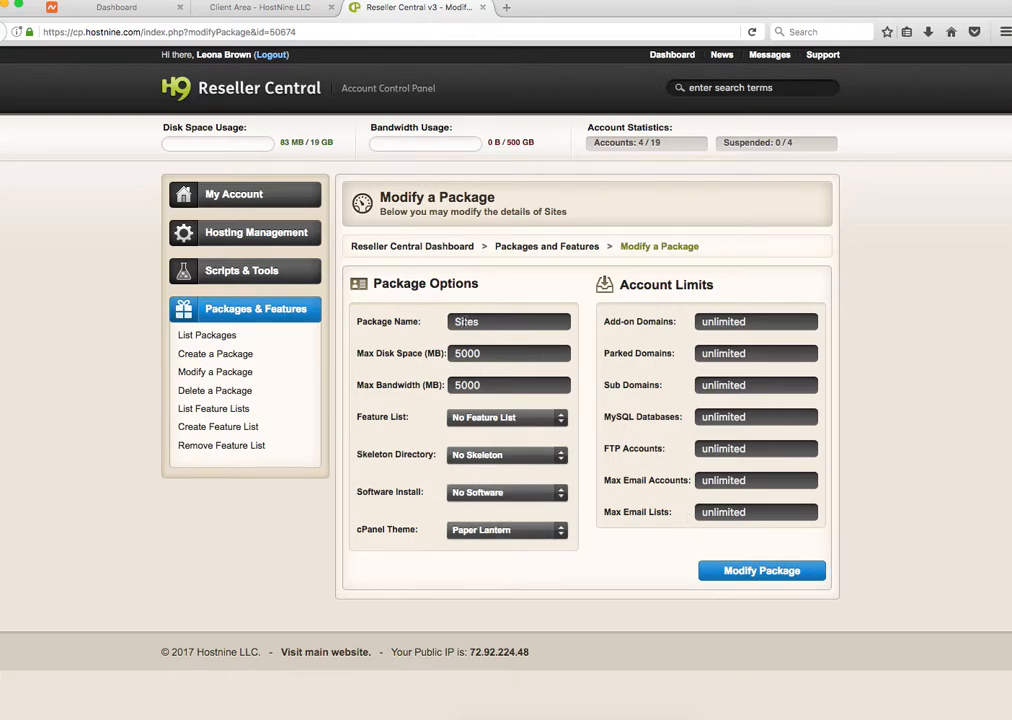
{"action": "left_click", "coordinate": [235, 194]}
{"action": "left_click", "coordinate": [235, 399]}
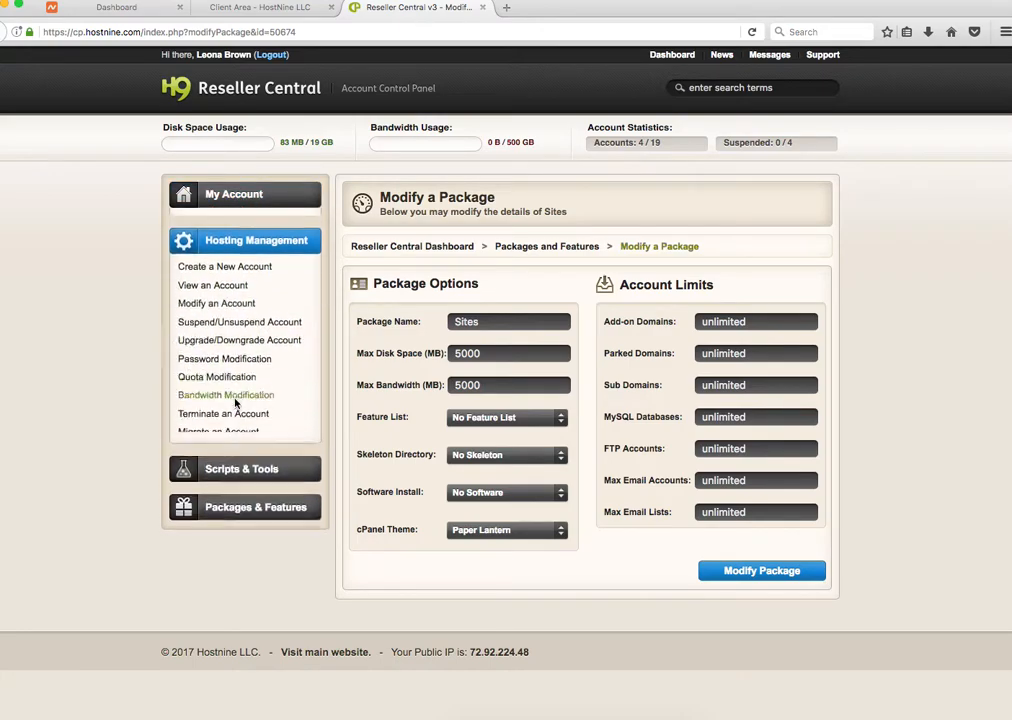
Step: Open the Create a New Account form, closing the account viewer opened by mistake
{"action": "left_click", "coordinate": [230, 260]}
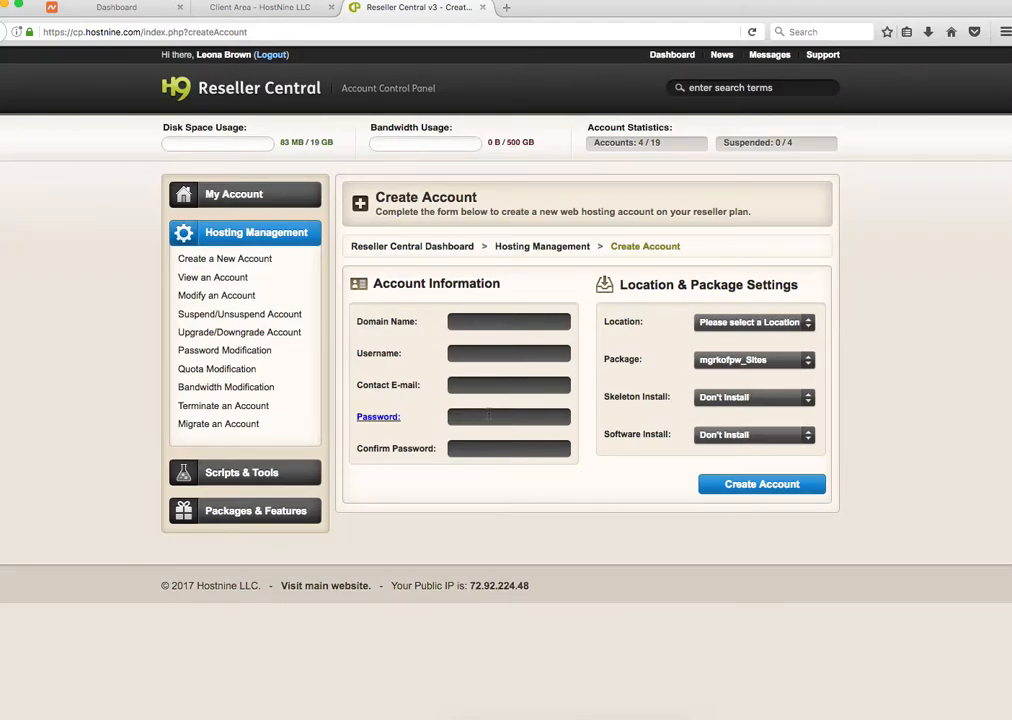
{"action": "left_click", "coordinate": [220, 279]}
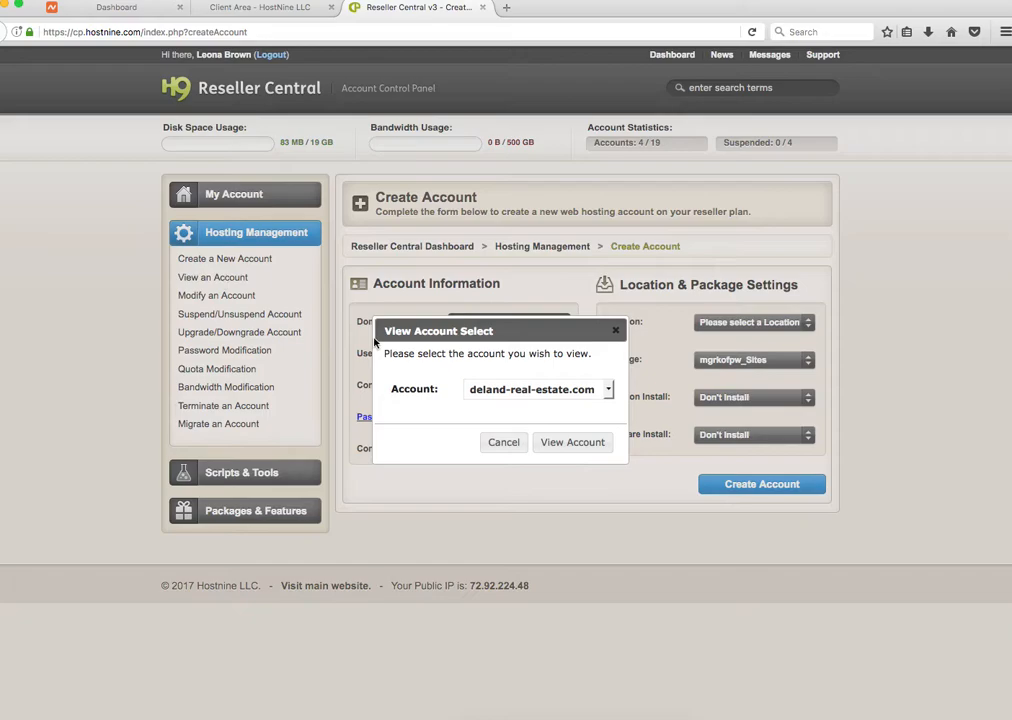
{"action": "left_click", "coordinate": [604, 390]}
{"action": "left_click", "coordinate": [261, 259]}
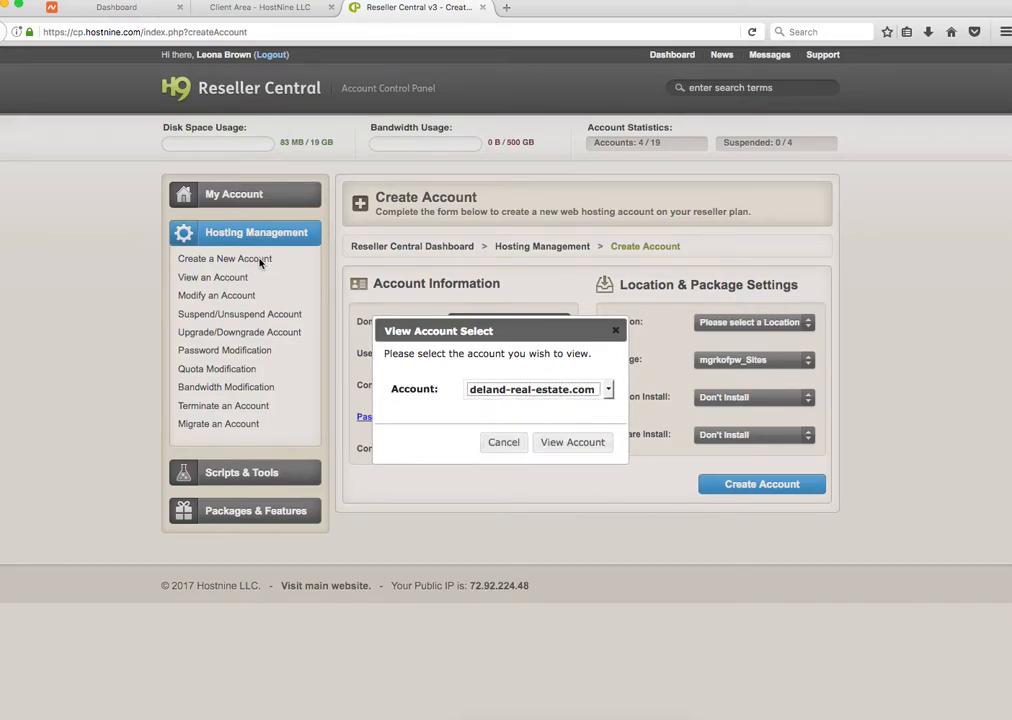
{"action": "left_click", "coordinate": [621, 330]}
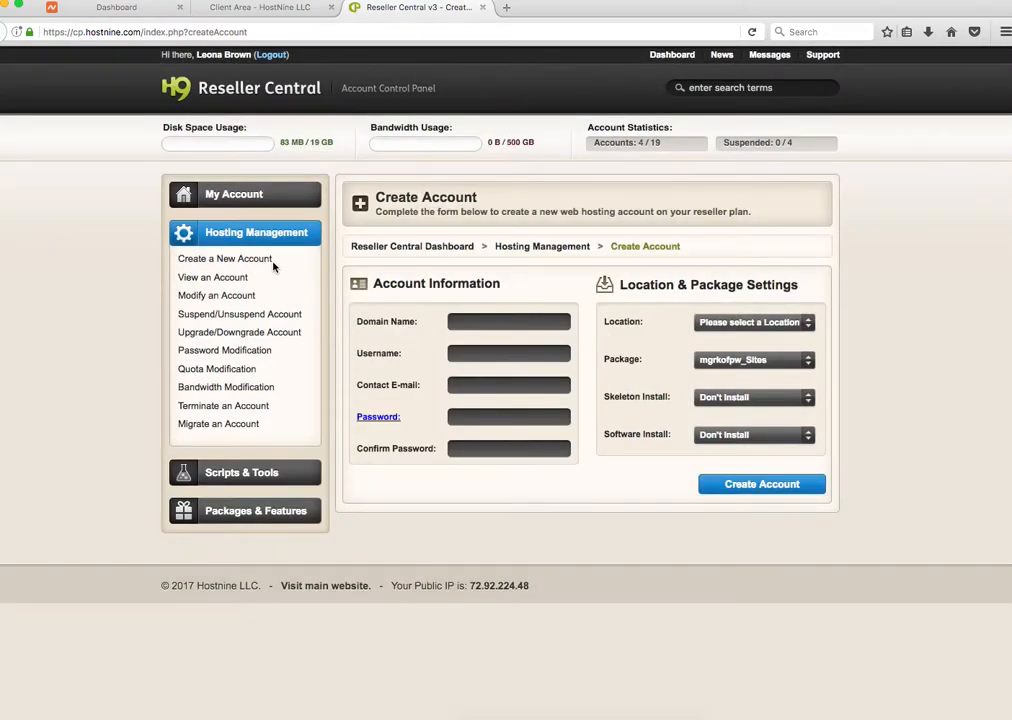
{"action": "left_click", "coordinate": [272, 262]}
{"action": "key", "text": "super+Tab"}
Step: Copy neprashgostar.com from cell E24 and paste it into the Domain Name field
{"action": "double_click", "coordinate": [774, 279]}
{"action": "left_click_drag", "start_coordinate": [808, 278], "coordinate": [713, 278]}
{"action": "key", "text": "super+c"}
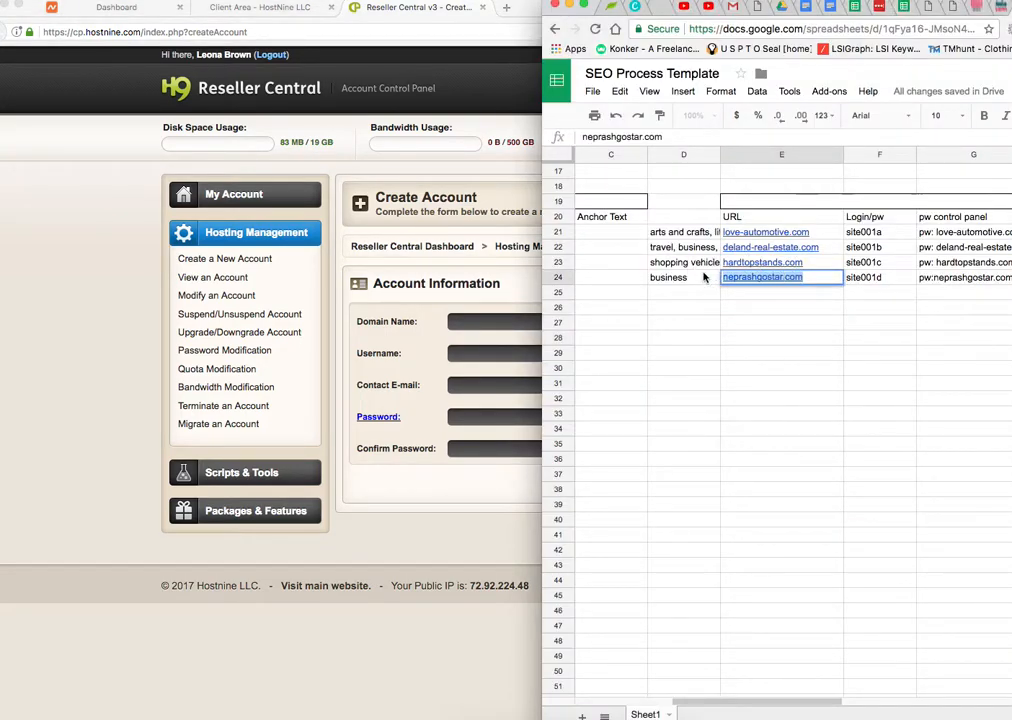
{"action": "left_click", "coordinate": [478, 321]}
{"action": "key", "text": "super+v"}
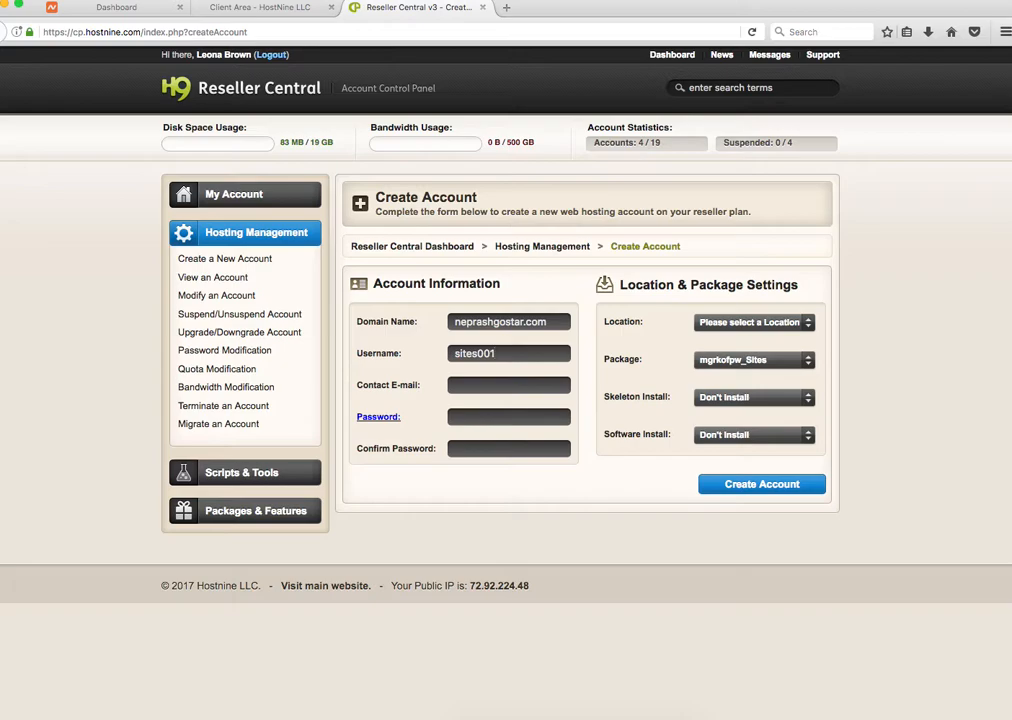
Step: Enter the contact e-mail and paste the account password into Password and Confirm Password
{"action": "left_click", "coordinate": [518, 385]}
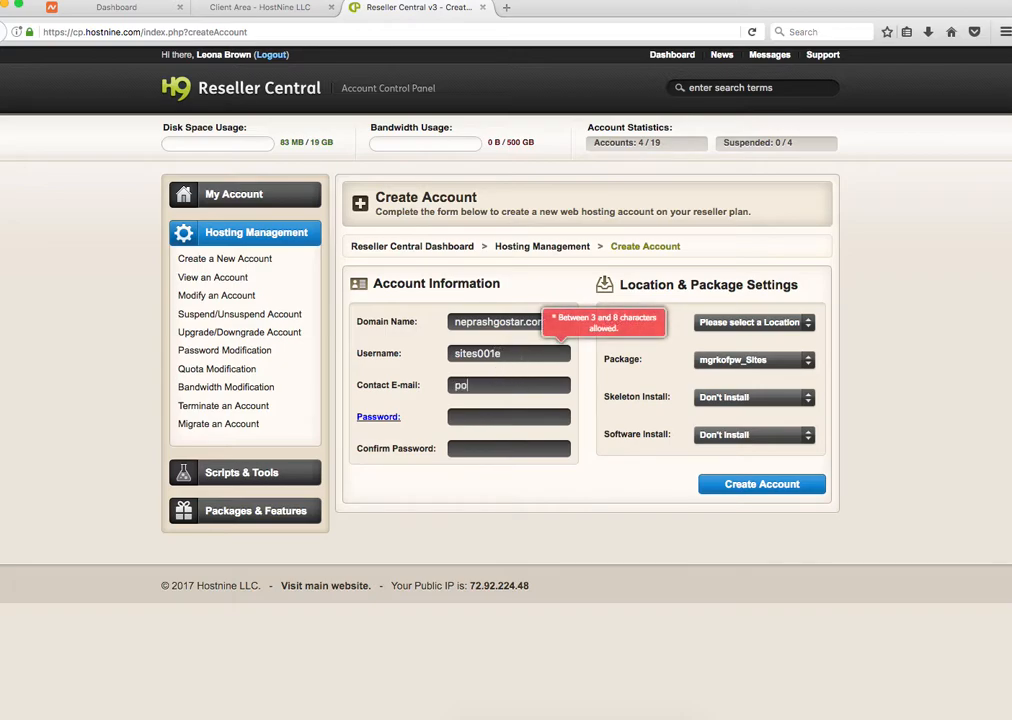
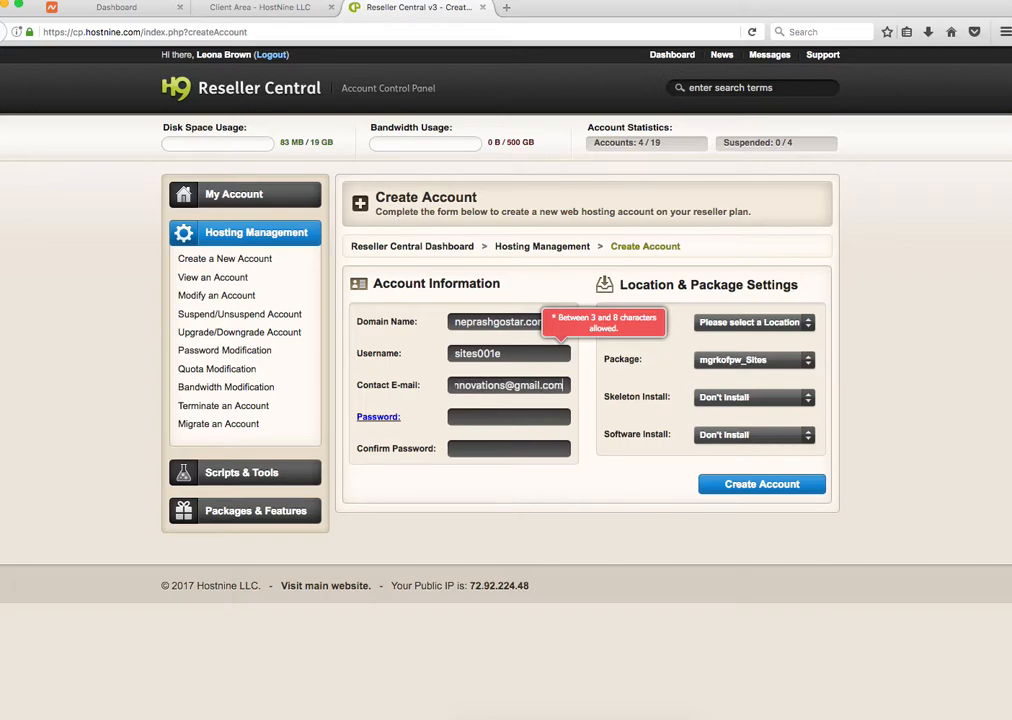
{"action": "left_click", "coordinate": [492, 416]}
{"action": "left_click", "coordinate": [459, 321]}
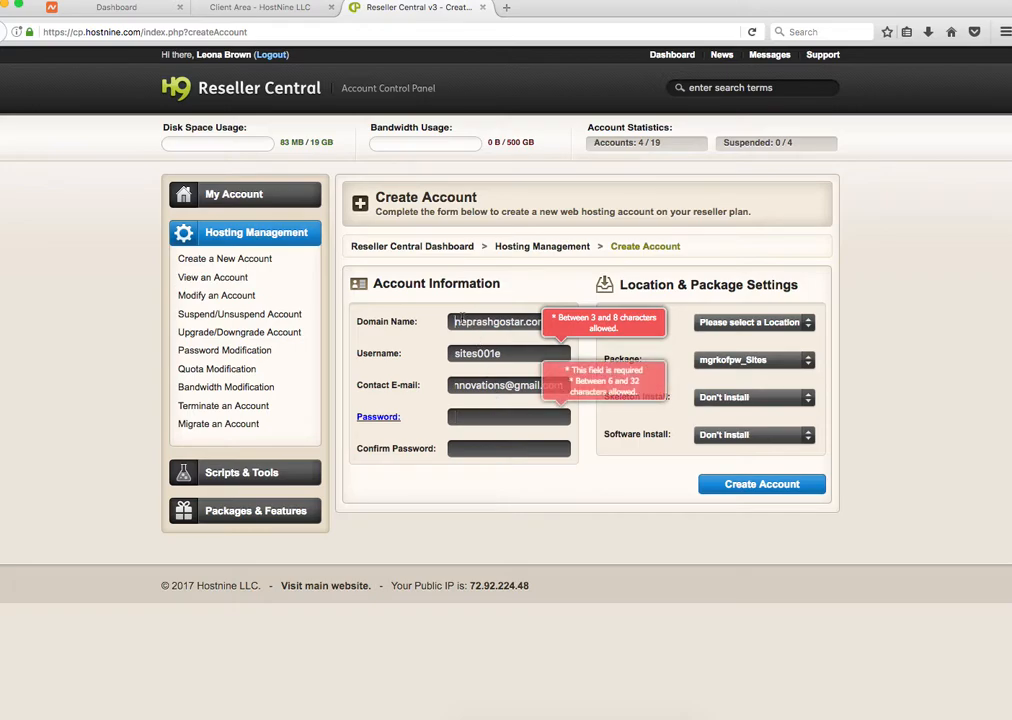
{"action": "left_click", "coordinate": [524, 418]}
{"action": "key", "text": "ctrl+v"}
{"action": "key", "text": "Tab"}
{"action": "key", "text": "ctrl+v"}
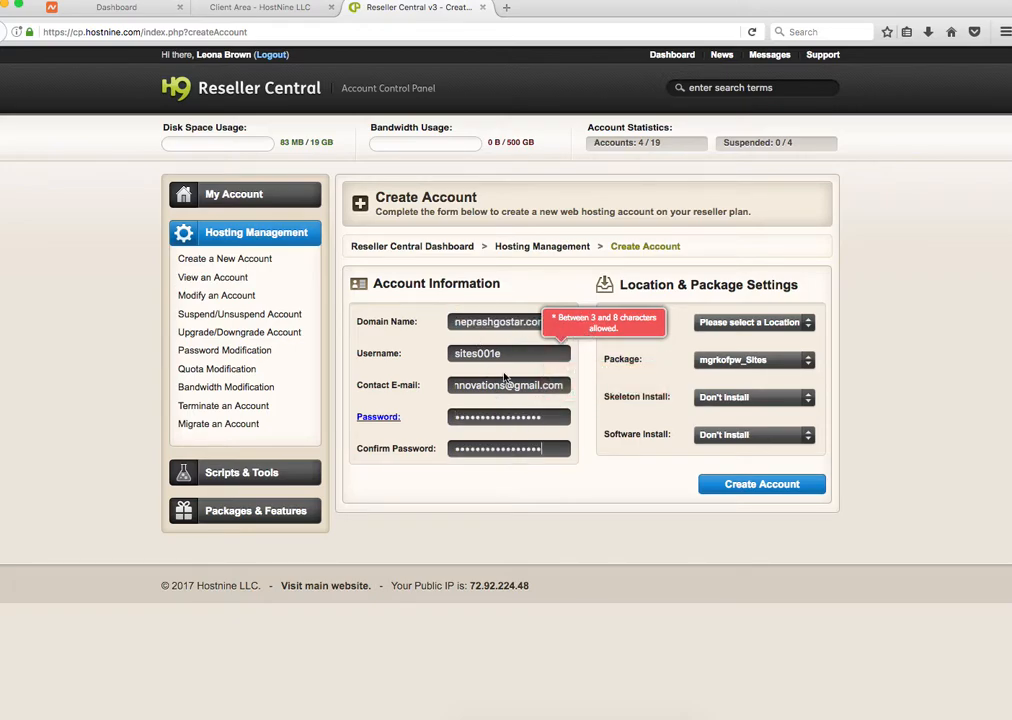
{"action": "double_click", "coordinate": [510, 353]}
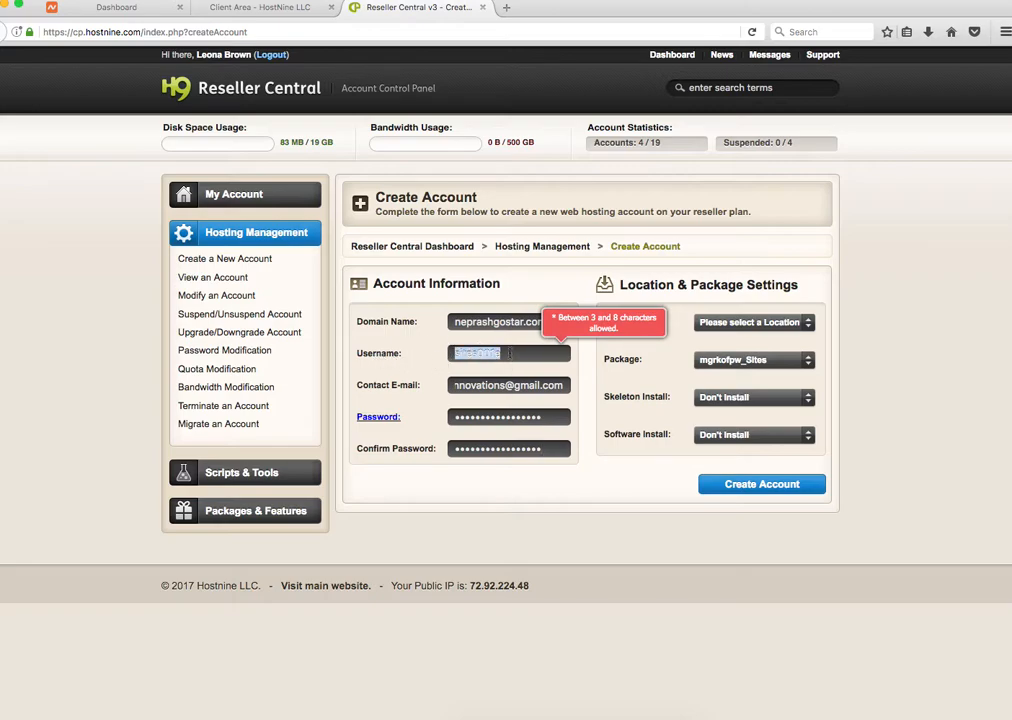
Step: Set Location to (US) East and submit the Create Account form
{"action": "left_click", "coordinate": [781, 323]}
{"action": "left_click", "coordinate": [752, 377]}
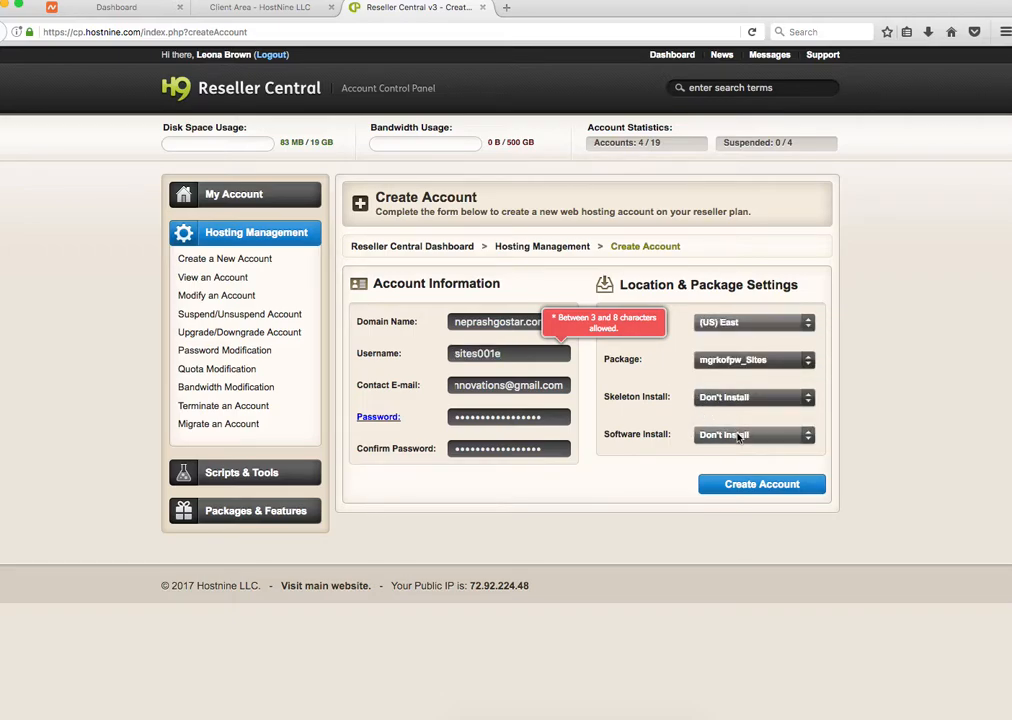
{"action": "left_click", "coordinate": [742, 486]}
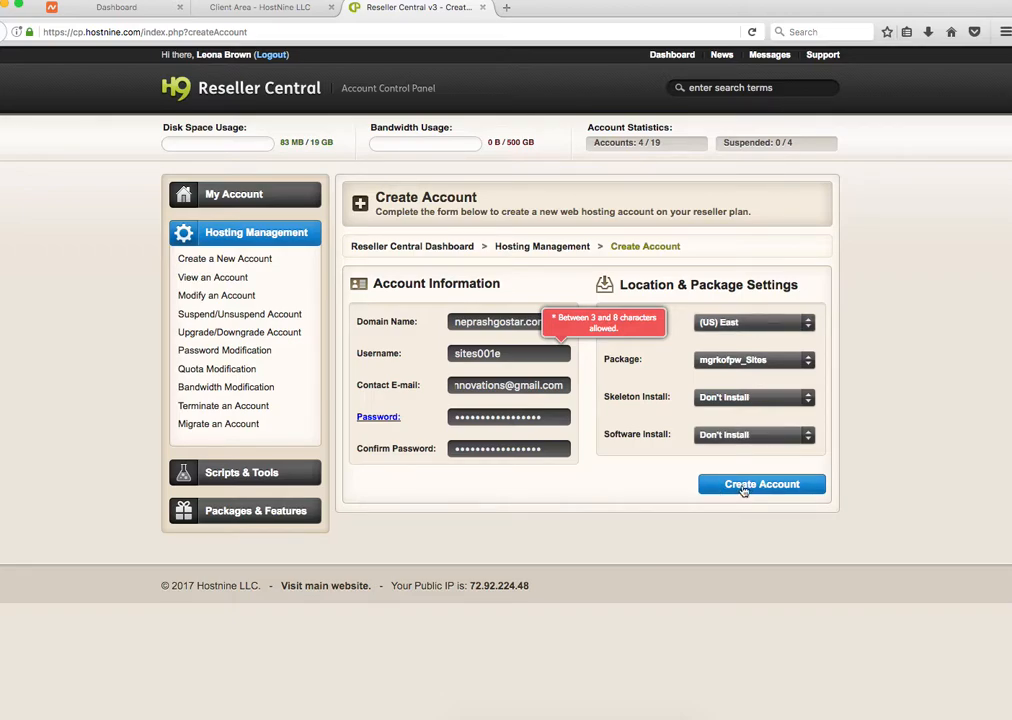
{"action": "left_click", "coordinate": [742, 486]}
{"action": "left_click", "coordinate": [528, 349]}
Step: Delete one letter from the username, resubmit, and close the domain-already-exists error
{"action": "left_click", "coordinate": [453, 354]}
{"action": "left_click", "coordinate": [484, 353]}
{"action": "key", "text": "BackSpace"}
{"action": "left_click", "coordinate": [766, 486]}
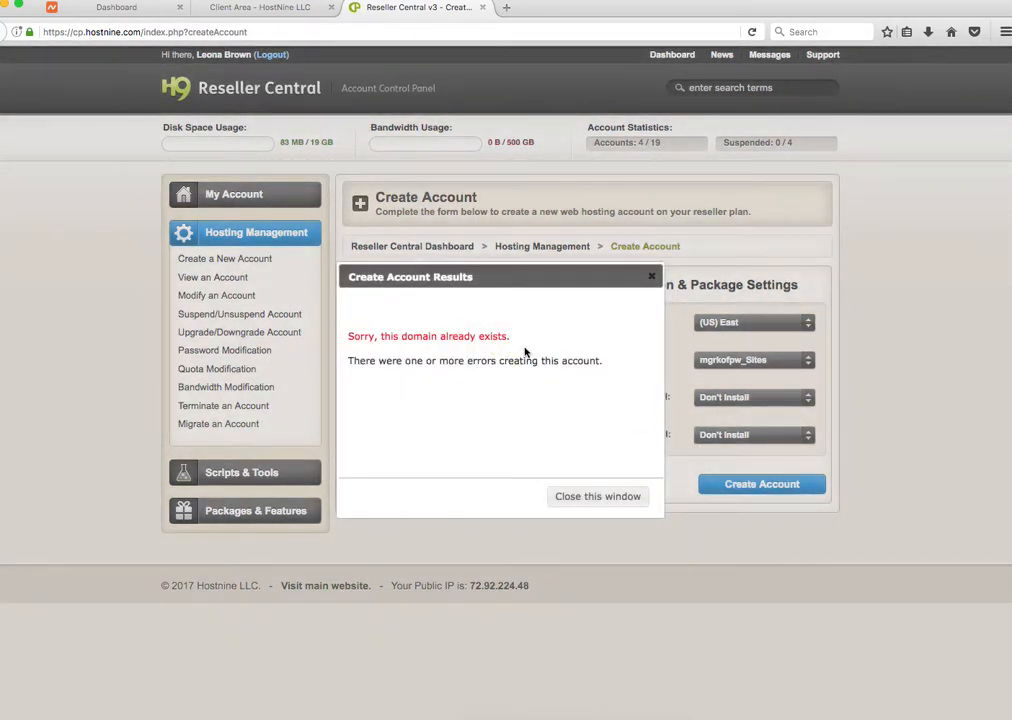
{"action": "left_click", "coordinate": [659, 271]}
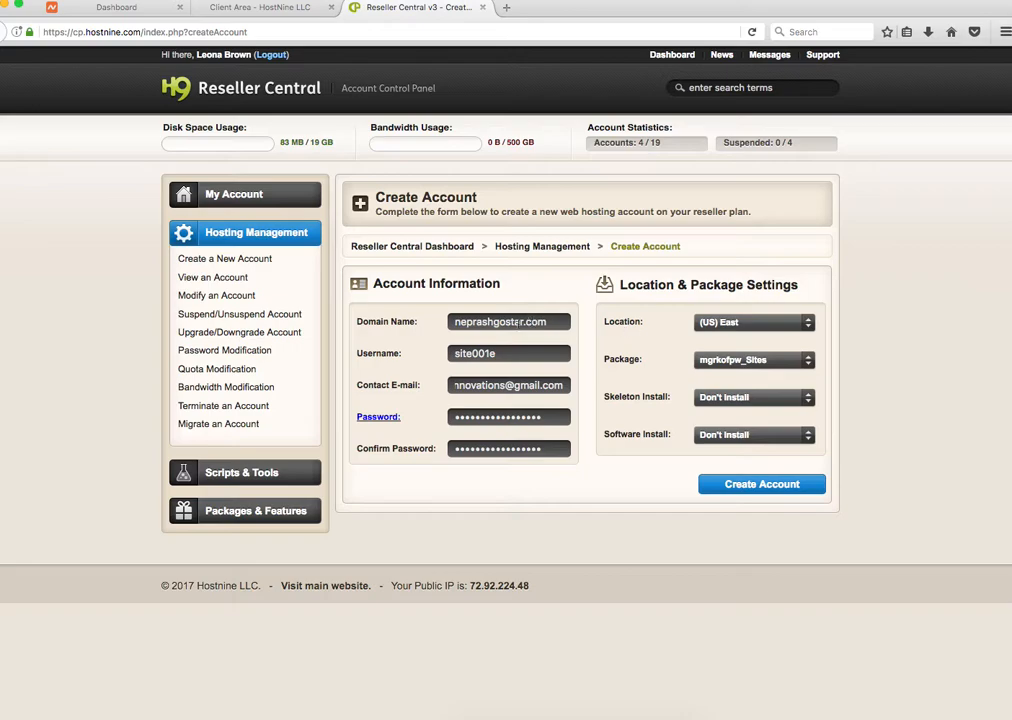
Step: Change the domain to neprashgostar1.com and submit the new account
{"action": "type", "text": "1"}
{"action": "left_click", "coordinate": [755, 490]}
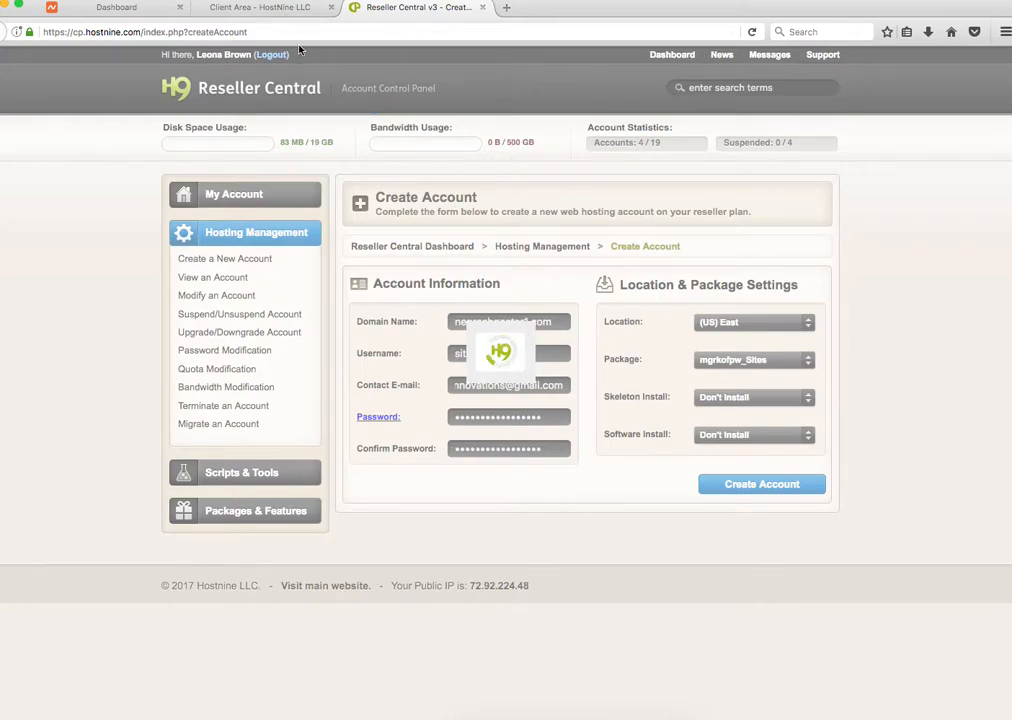
Step: Reload the Client Area's reseller service details and log in to the control panel again
{"action": "left_click", "coordinate": [226, 12]}
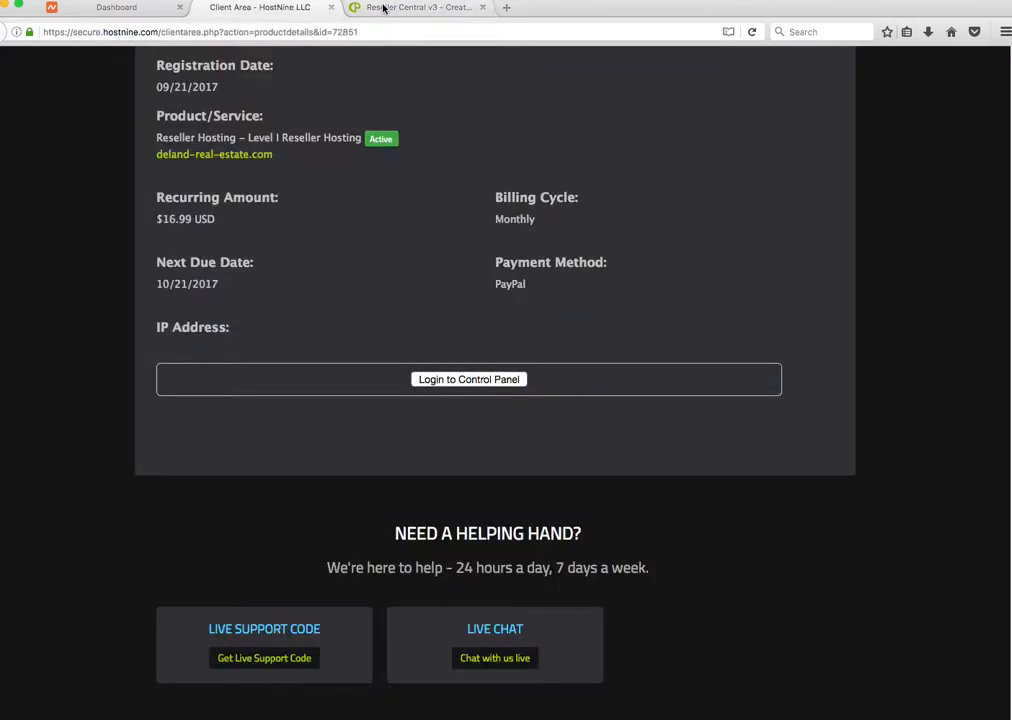
{"action": "left_click", "coordinate": [386, 8]}
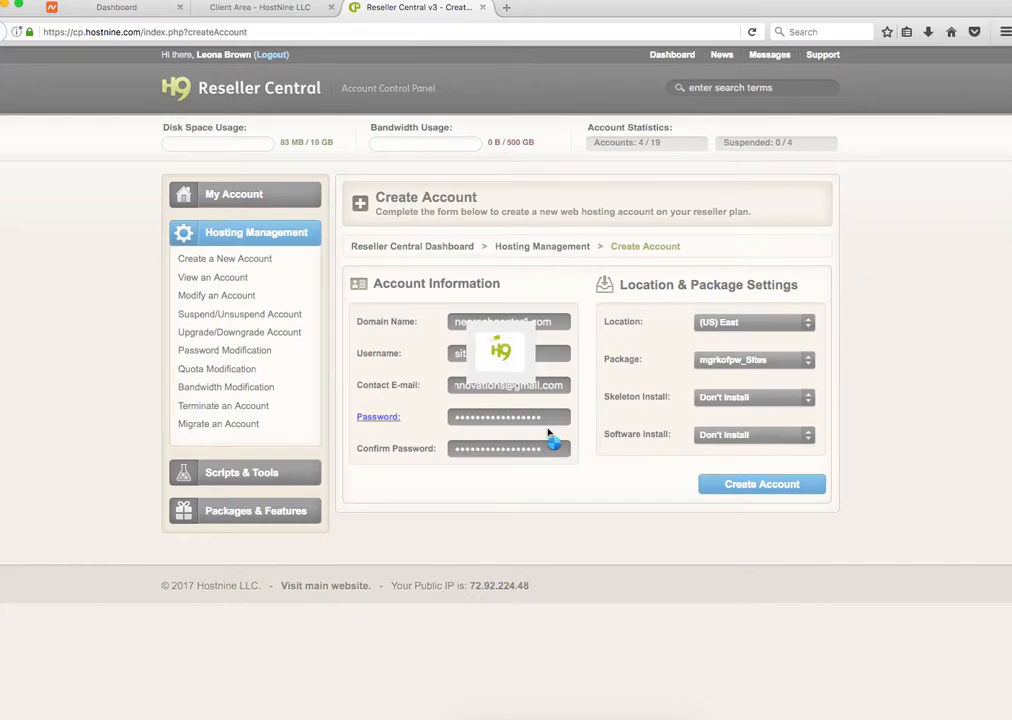
{"action": "left_click", "coordinate": [255, 8]}
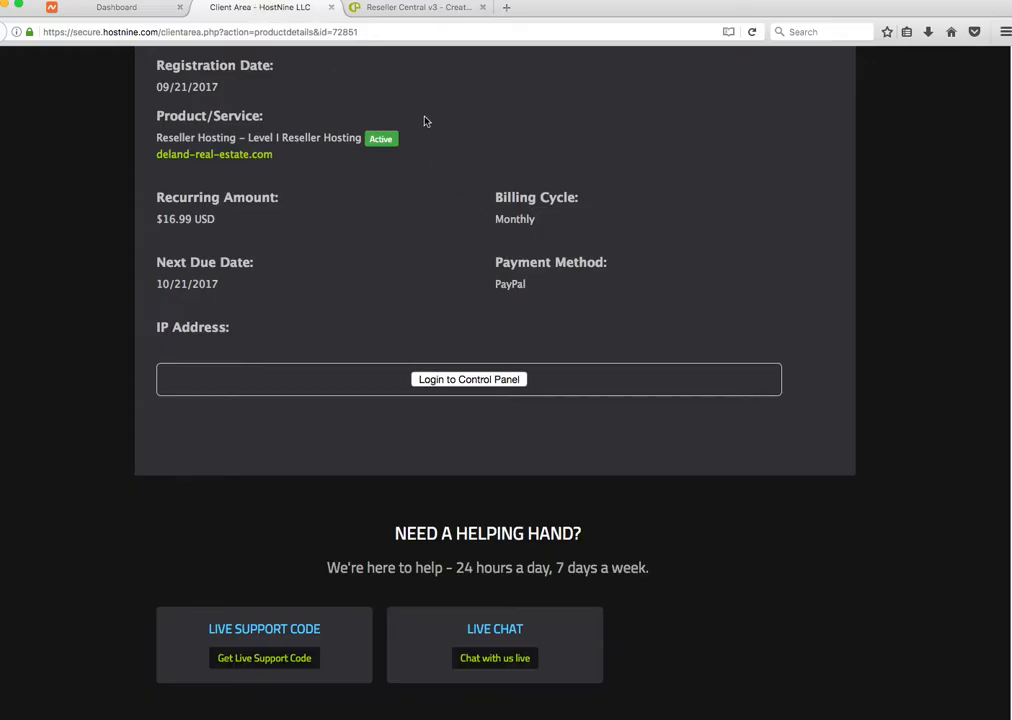
{"action": "left_click", "coordinate": [752, 31]}
{"action": "left_click", "coordinate": [465, 382]}
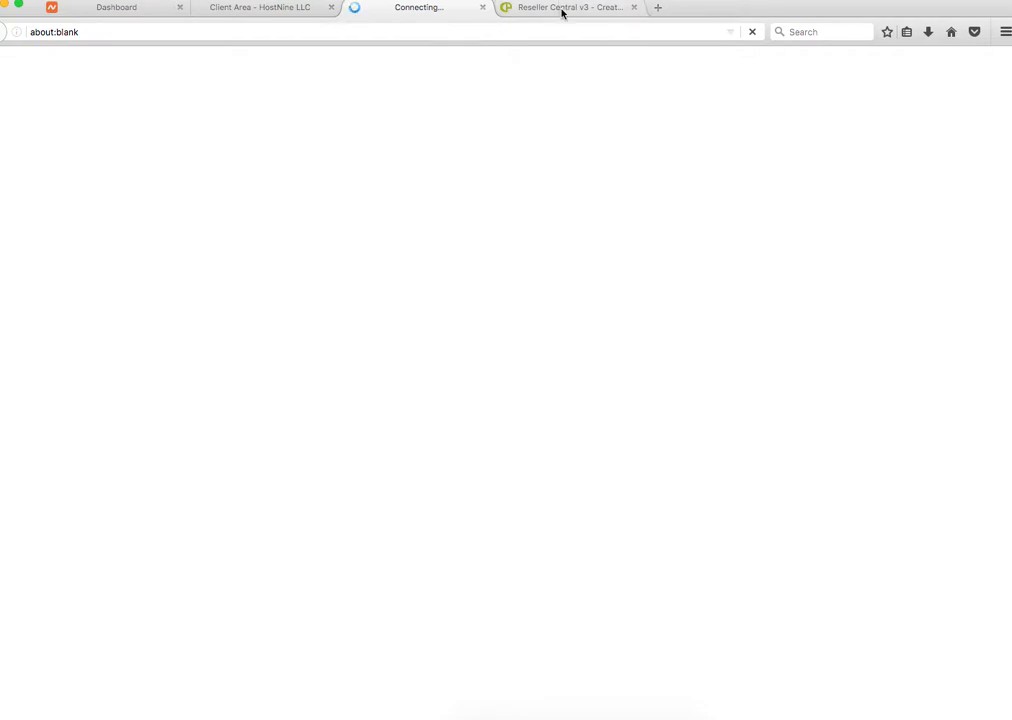
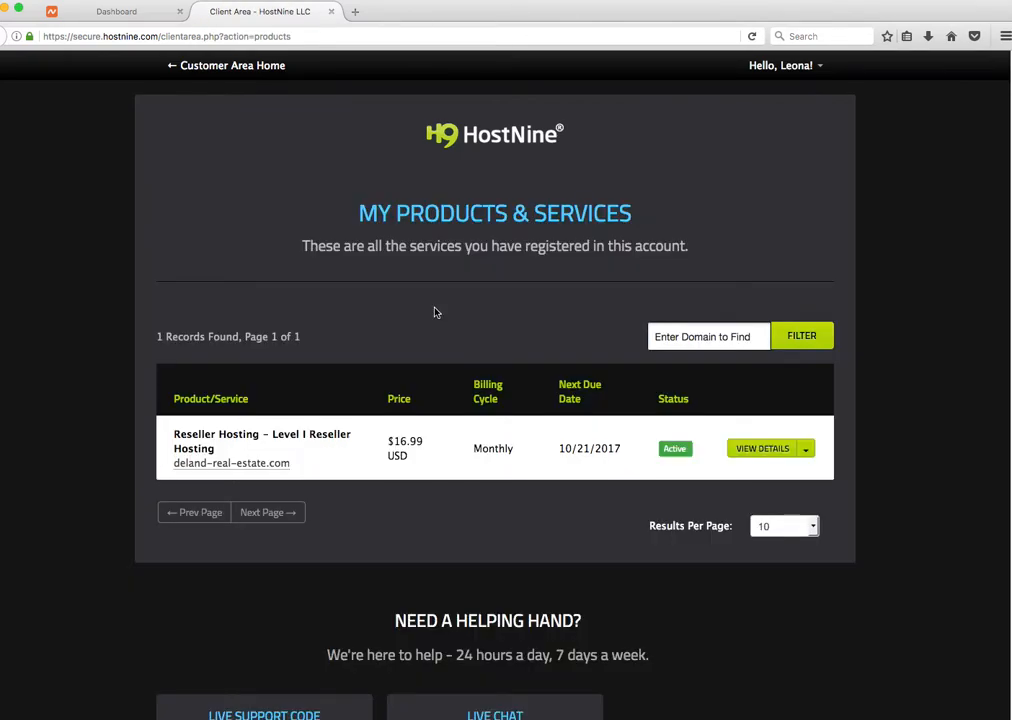
Step: Open the reseller hosting service details and log in to the Reseller Central control panel
{"action": "left_click", "coordinate": [748, 448]}
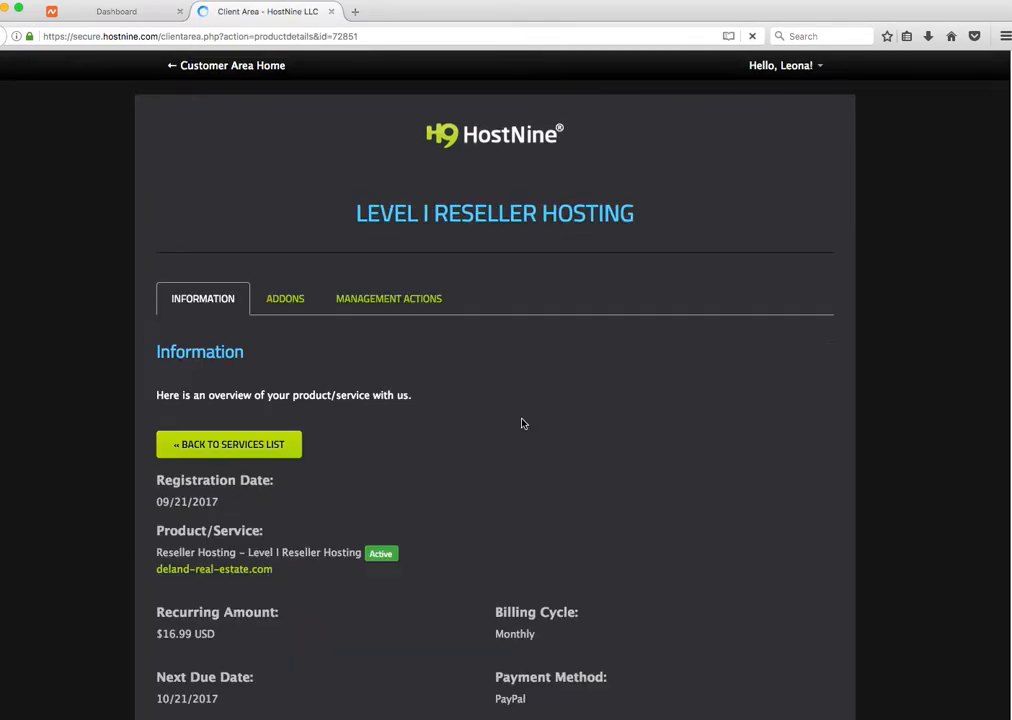
{"action": "scroll", "coordinate": [515, 430], "scroll_direction": "down", "scroll_amount": 5}
{"action": "left_click", "coordinate": [457, 383]}
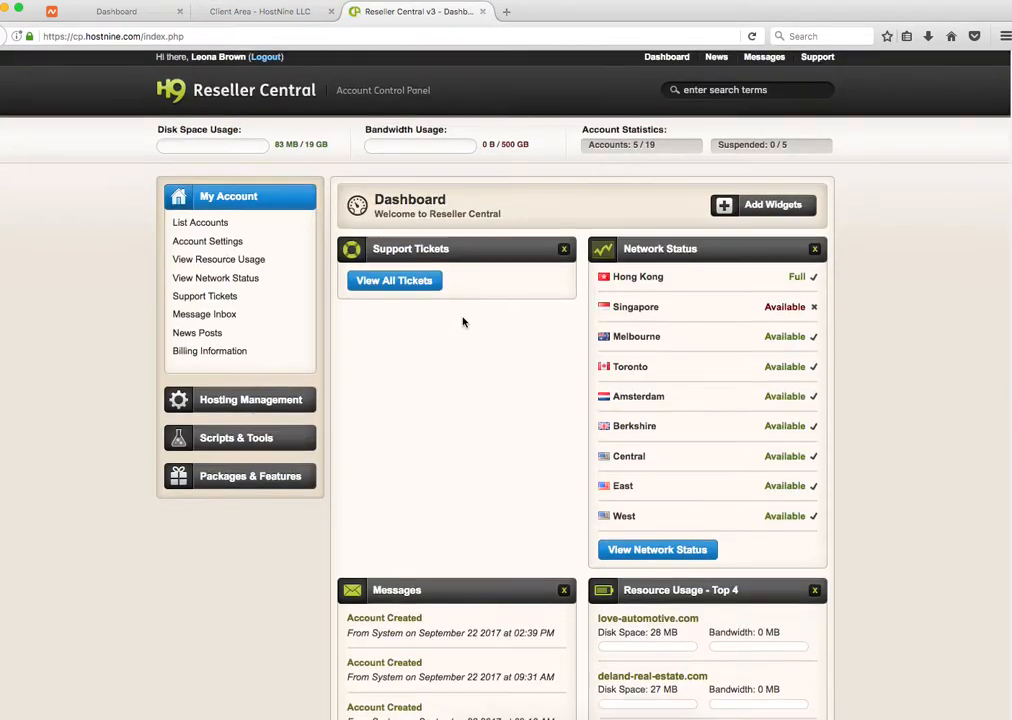
{"action": "scroll", "coordinate": [463, 321], "scroll_direction": "down", "scroll_amount": 2}
Step: Open the account details for neprashgostar1.com via Hosting Management's View an Account
{"action": "left_click", "coordinate": [255, 310]}
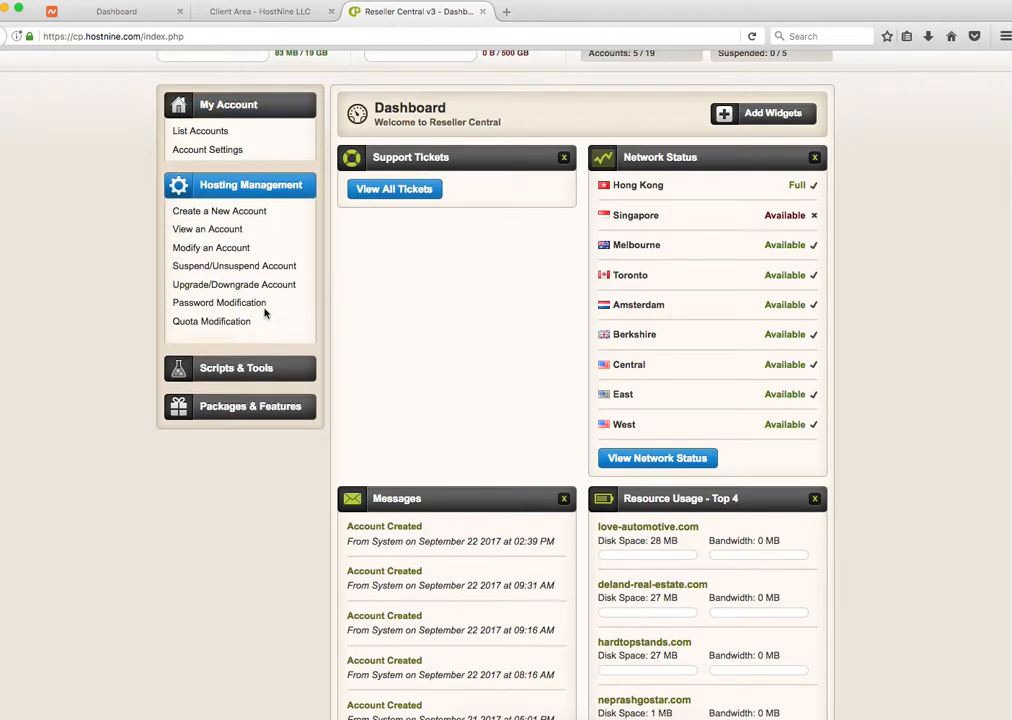
{"action": "left_click", "coordinate": [238, 190]}
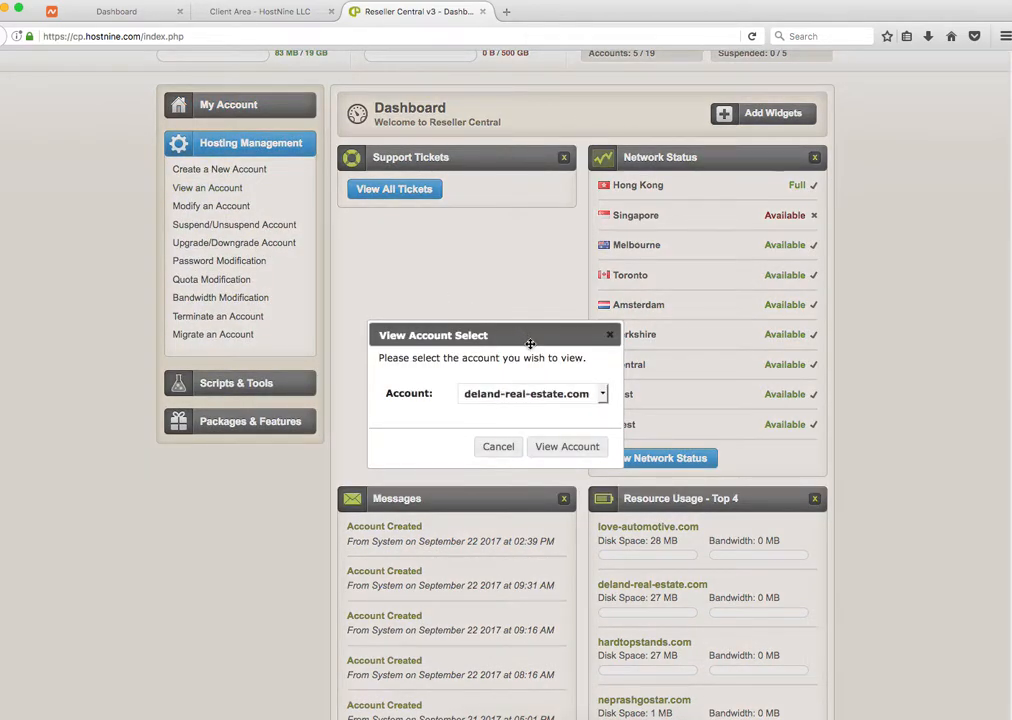
{"action": "left_click", "coordinate": [557, 398]}
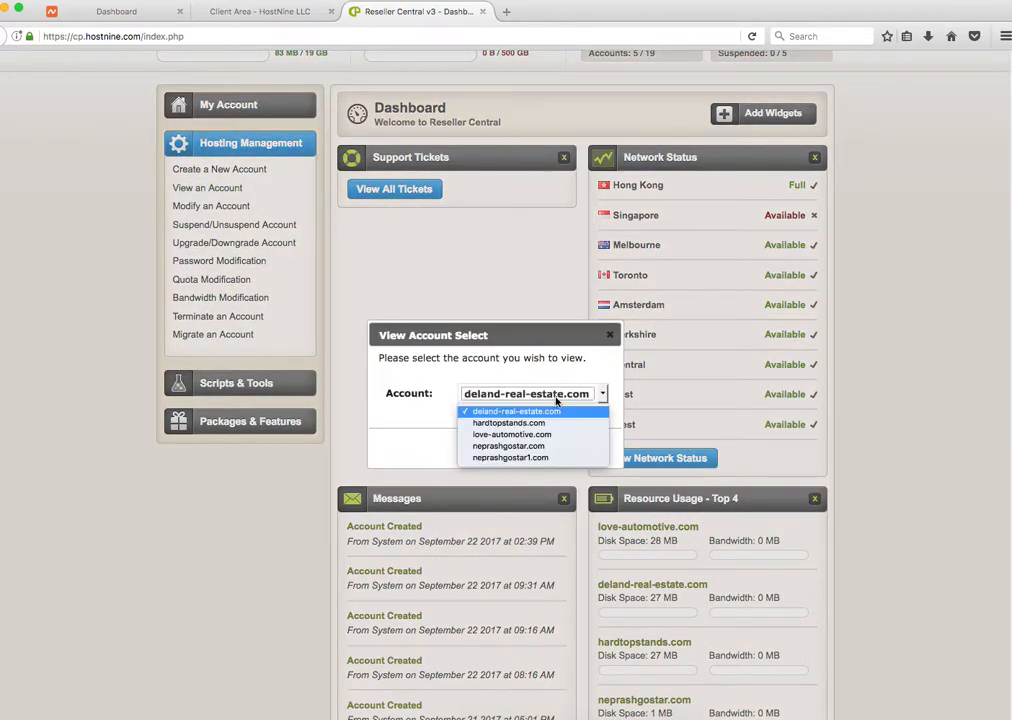
{"action": "left_click", "coordinate": [508, 458]}
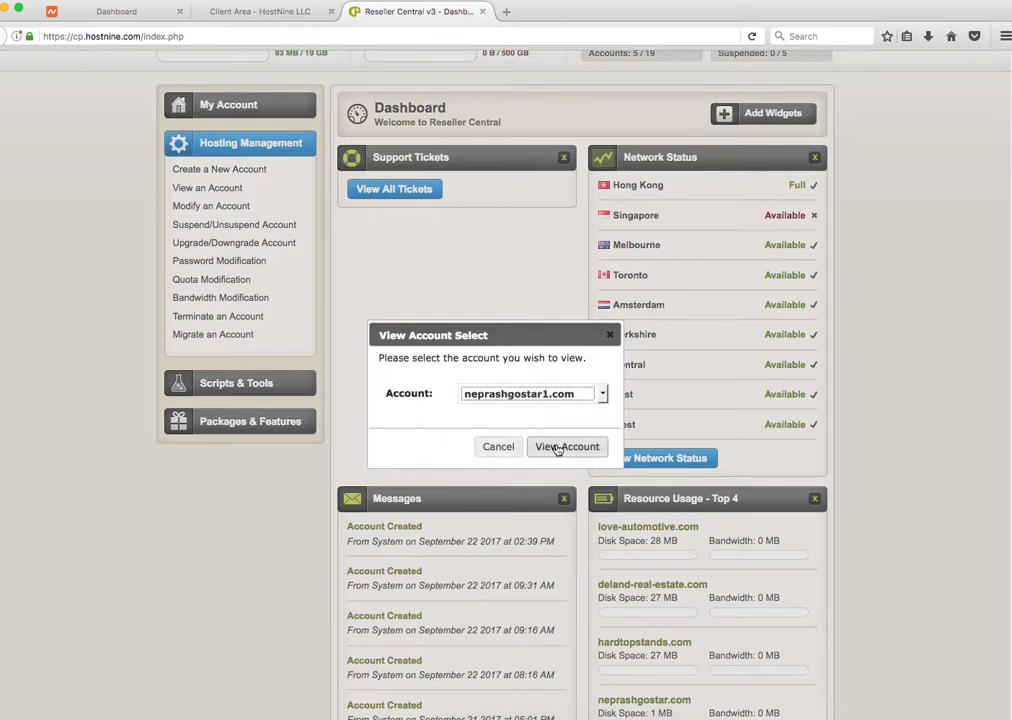
{"action": "left_click", "coordinate": [562, 447]}
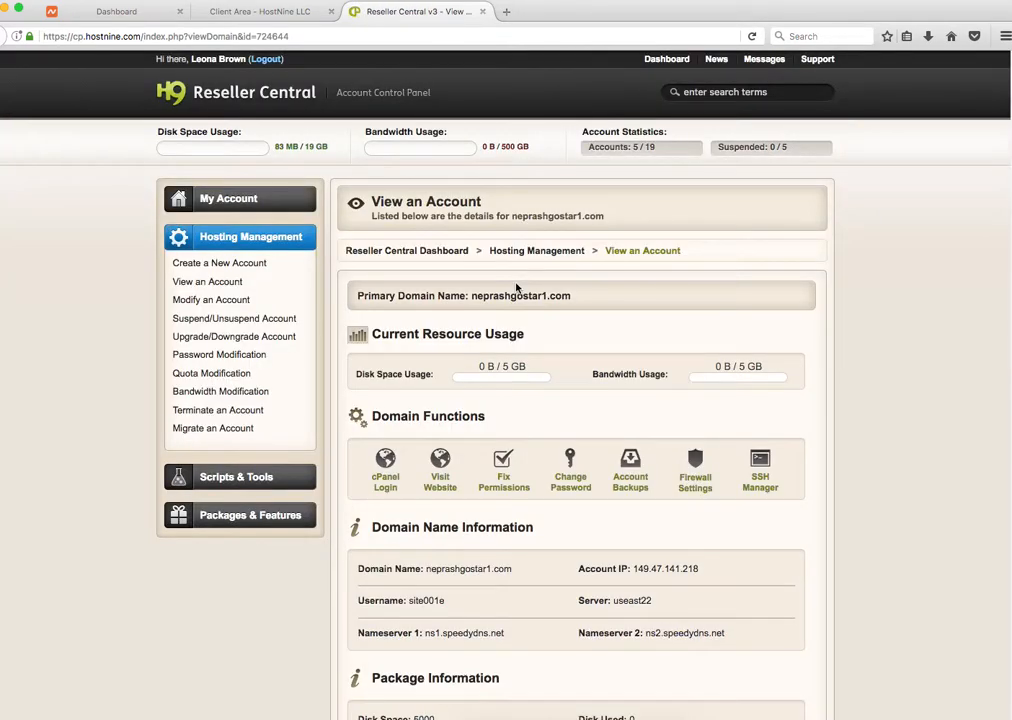
Step: Copy the Nameserver 1 value ns1.speedydns.net, then return to the Namecheap dashboard
{"action": "scroll", "coordinate": [524, 311], "scroll_direction": "down", "scroll_amount": 3}
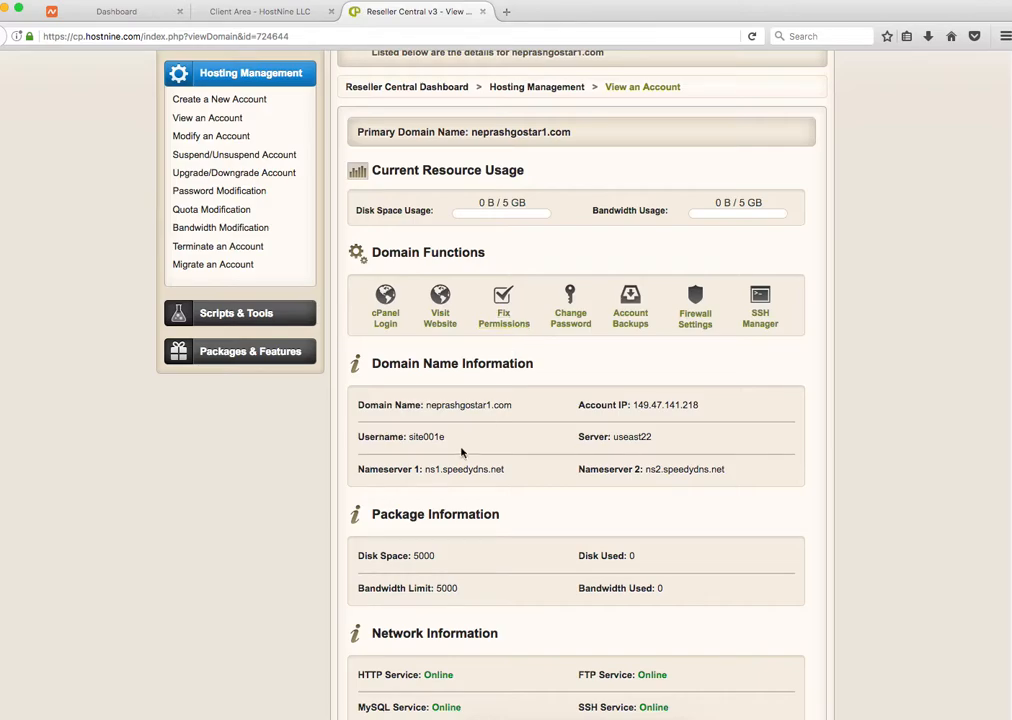
{"action": "left_click_drag", "start_coordinate": [506, 470], "coordinate": [425, 470]}
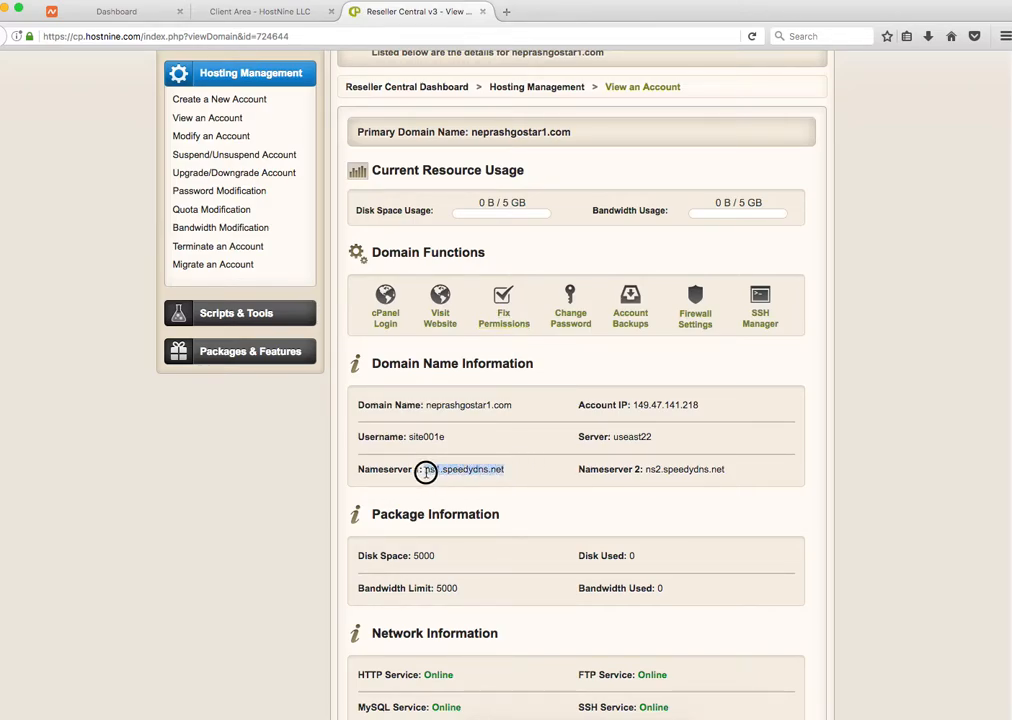
{"action": "left_click", "coordinate": [635, 474]}
{"action": "scroll", "coordinate": [600, 420], "scroll_direction": "up", "scroll_amount": 3}
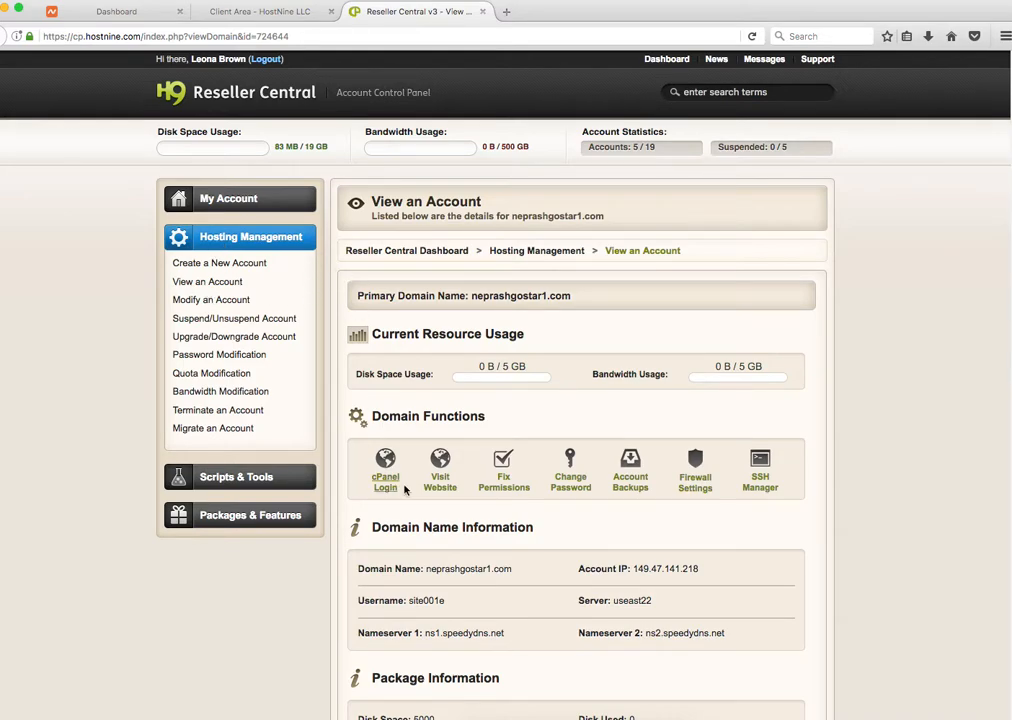
{"action": "scroll", "coordinate": [586, 393], "scroll_direction": "down", "scroll_amount": 3}
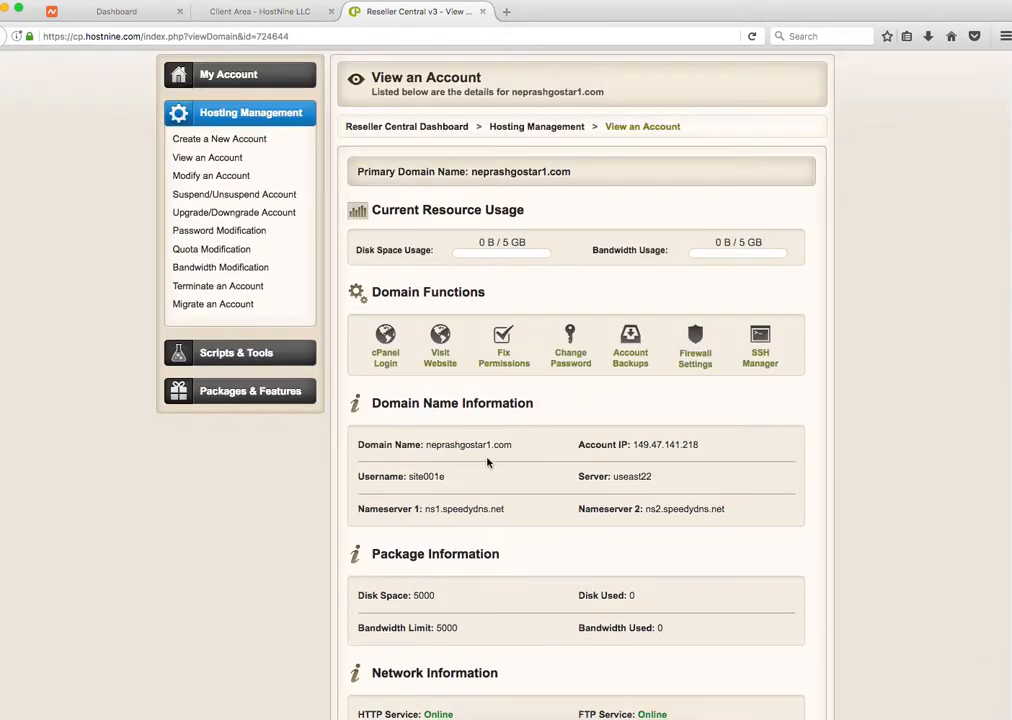
{"action": "left_click_drag", "start_coordinate": [506, 506], "coordinate": [398, 513]}
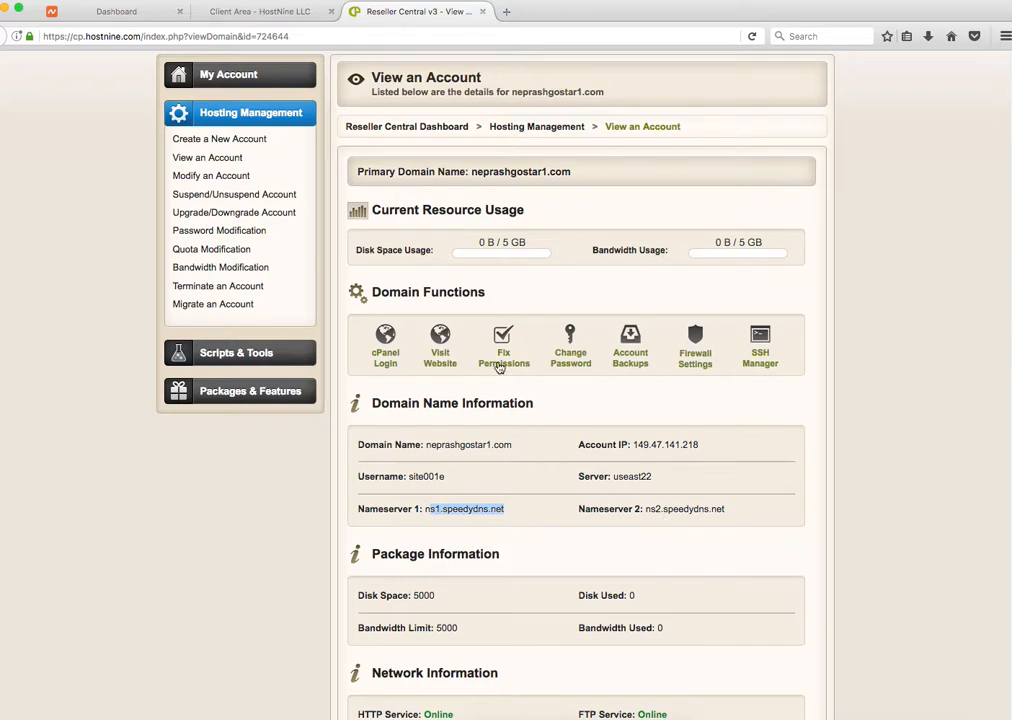
{"action": "left_click", "coordinate": [116, 10]}
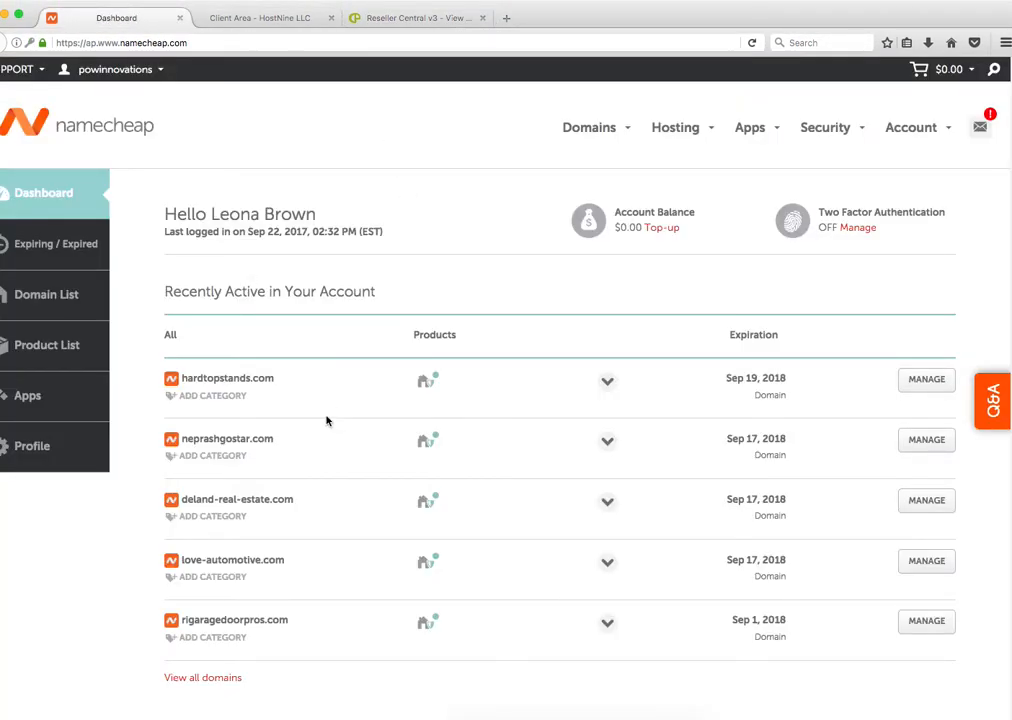
Step: Open neprashgostar.com's management page, review its Advanced DNS, and return to the Domain settings
{"action": "left_click", "coordinate": [923, 436]}
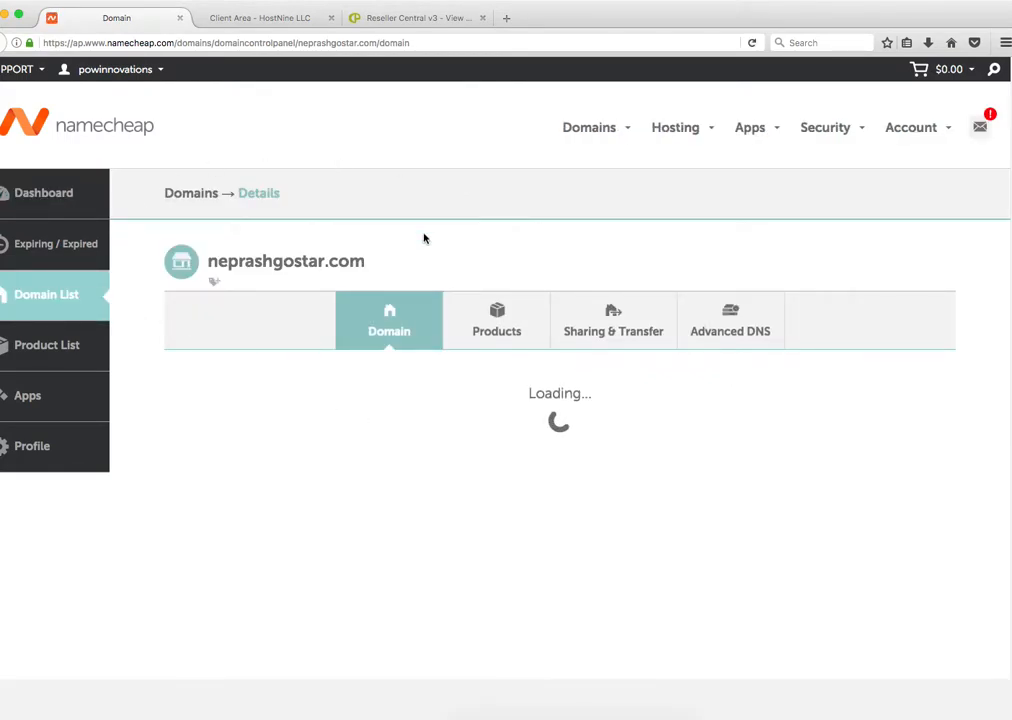
{"action": "left_click", "coordinate": [710, 325]}
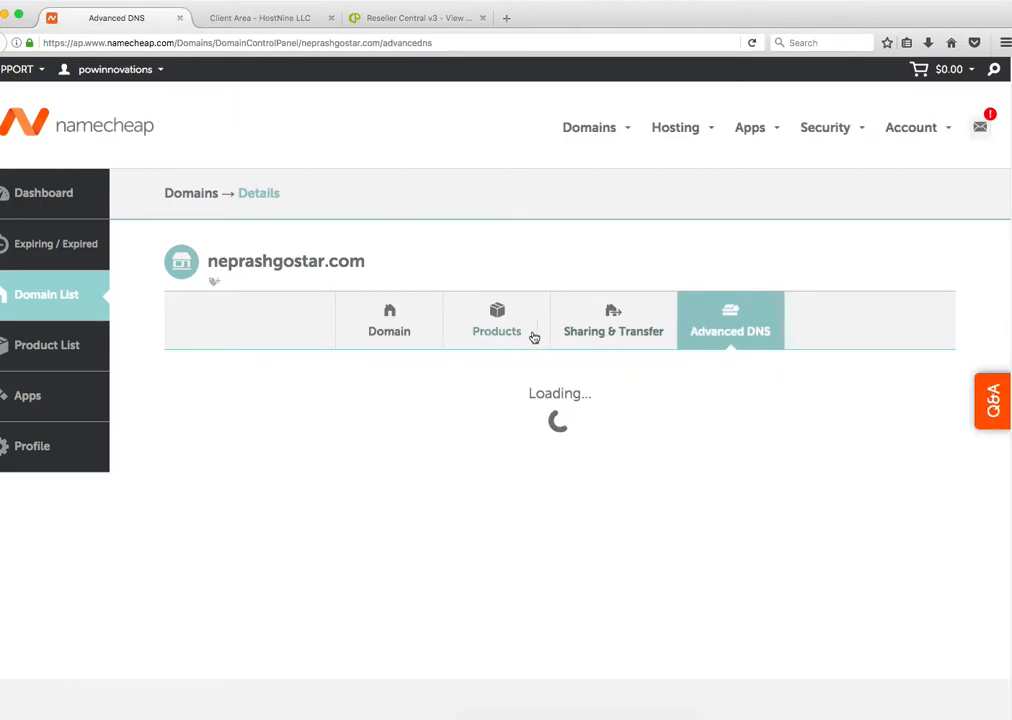
{"action": "scroll", "coordinate": [454, 337], "scroll_direction": "down", "scroll_amount": 3}
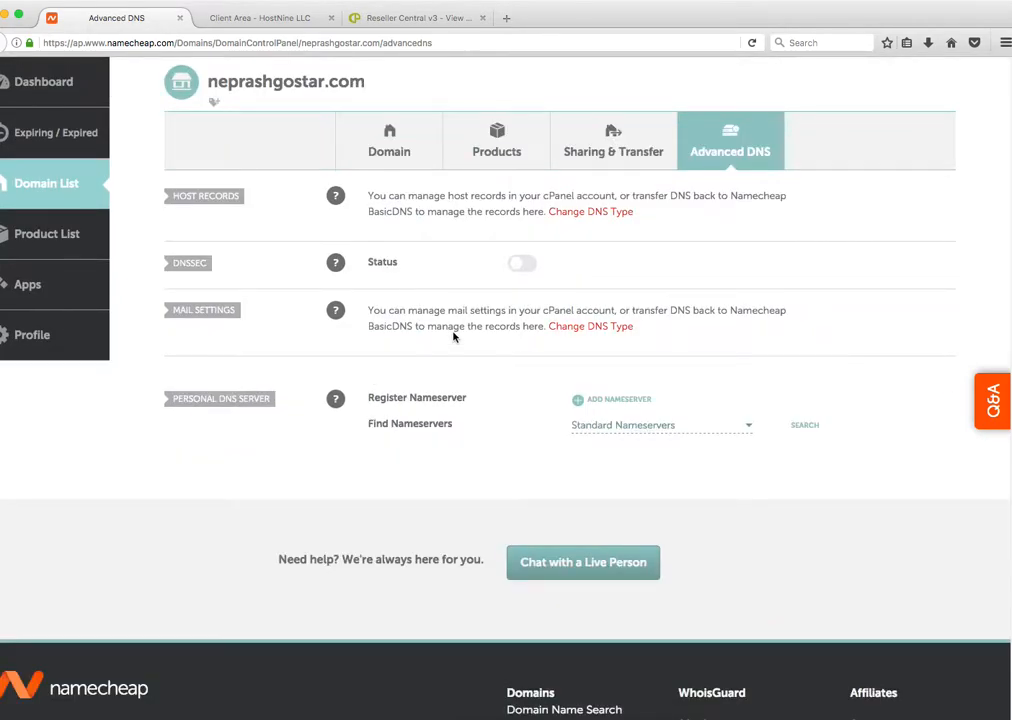
{"action": "scroll", "coordinate": [454, 337], "scroll_direction": "up", "scroll_amount": 3}
{"action": "left_click", "coordinate": [403, 321]}
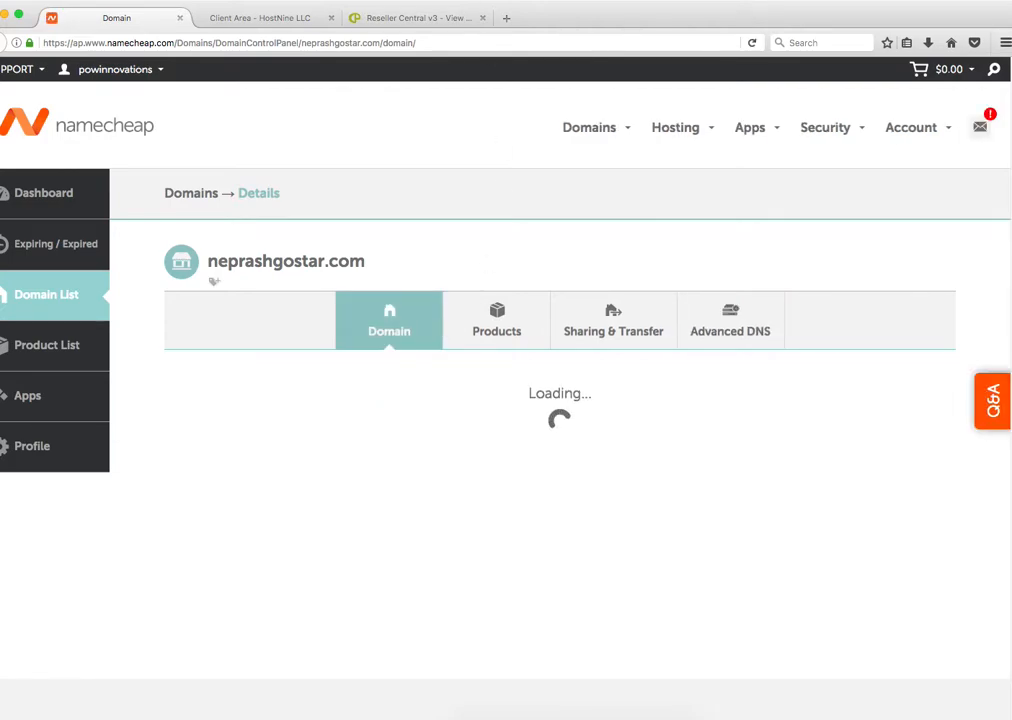
Step: Paste ns1.speedydns.net from Reseller Central into Nameserver 1, then go back to the domain list
{"action": "left_click", "coordinate": [427, 20]}
{"action": "left_click", "coordinate": [511, 523]}
{"action": "left_click_drag", "start_coordinate": [501, 515], "coordinate": [431, 518]}
{"action": "key", "text": "ctrl+c"}
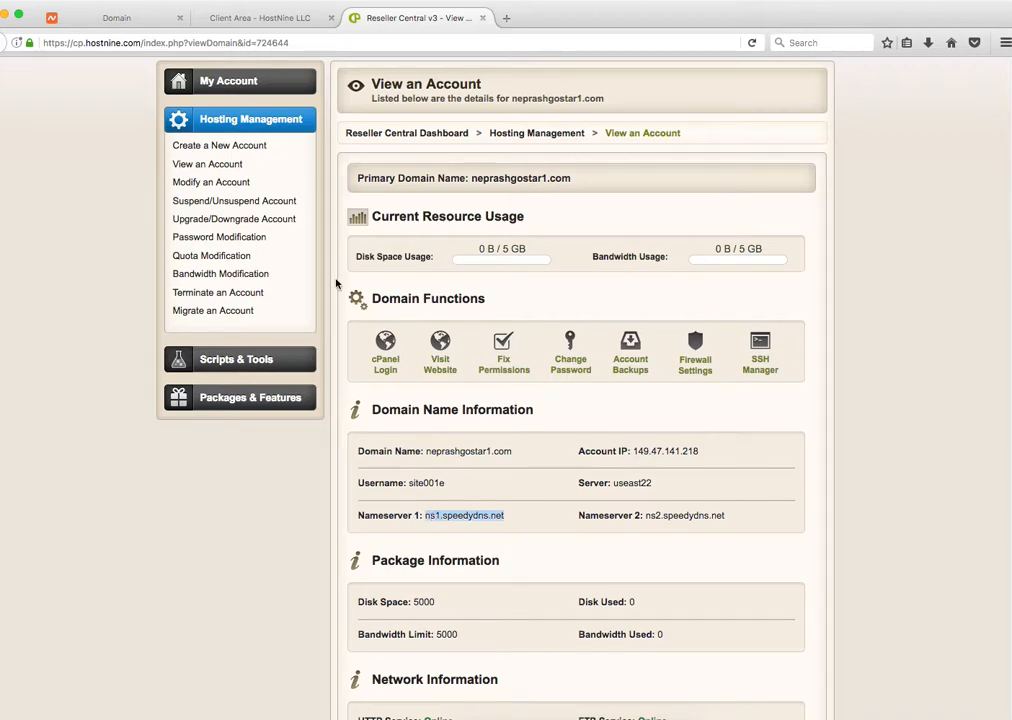
{"action": "left_click", "coordinate": [140, 19]}
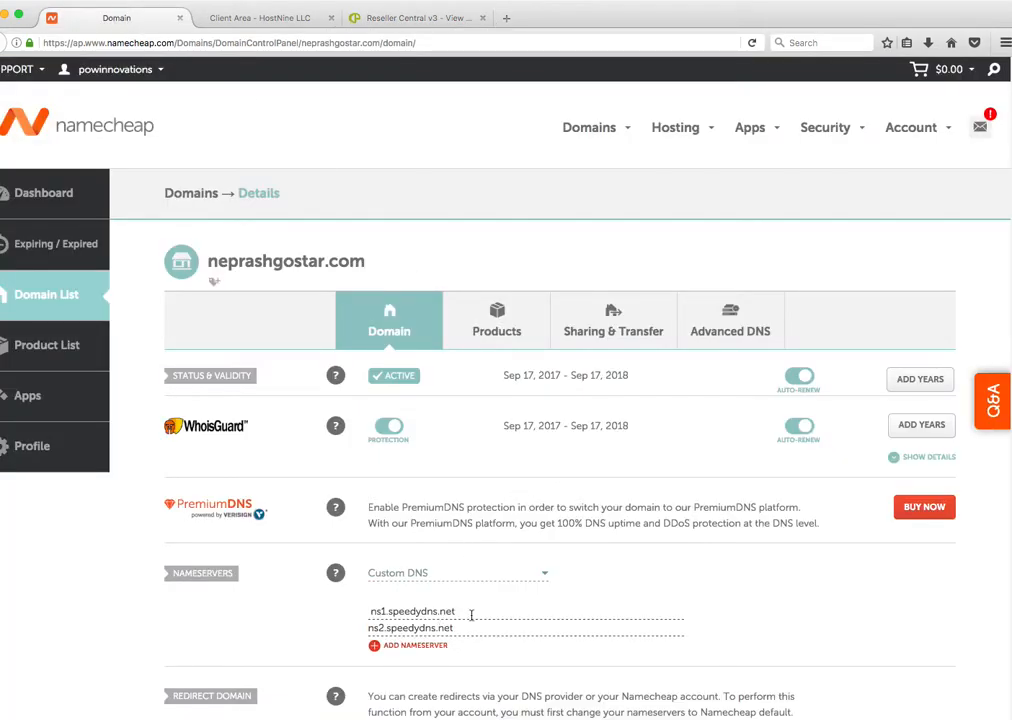
{"action": "left_click_drag", "start_coordinate": [471, 615], "coordinate": [355, 611]}
{"action": "key", "text": "ctrl+v"}
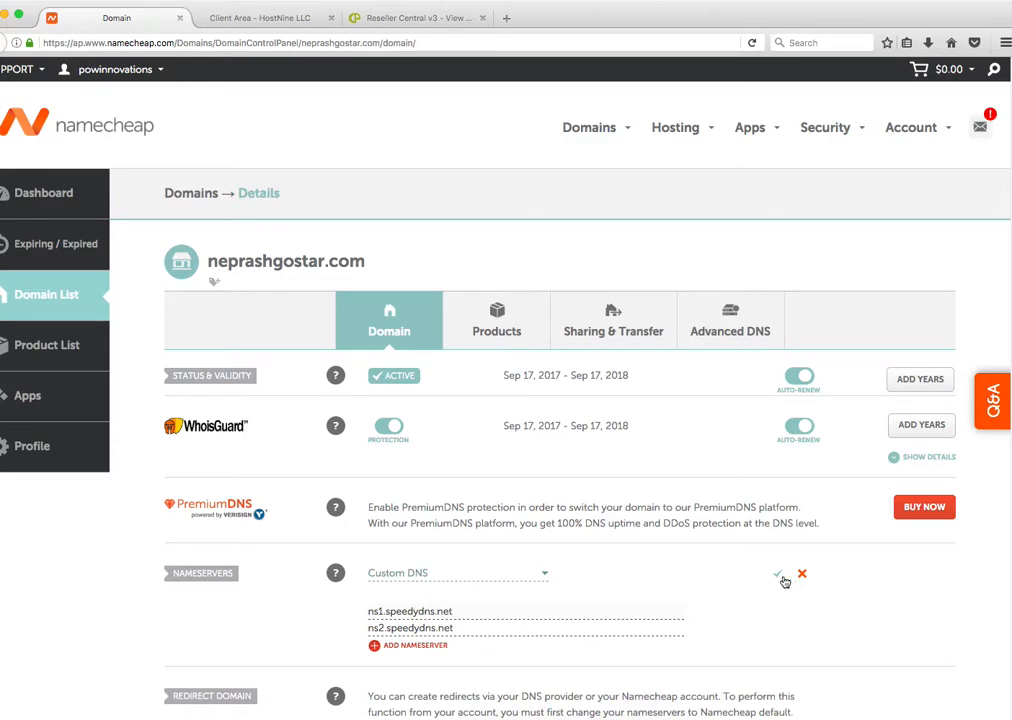
{"action": "left_click", "coordinate": [20, 293]}
{"action": "mouse_move", "coordinate": [110, 70]}
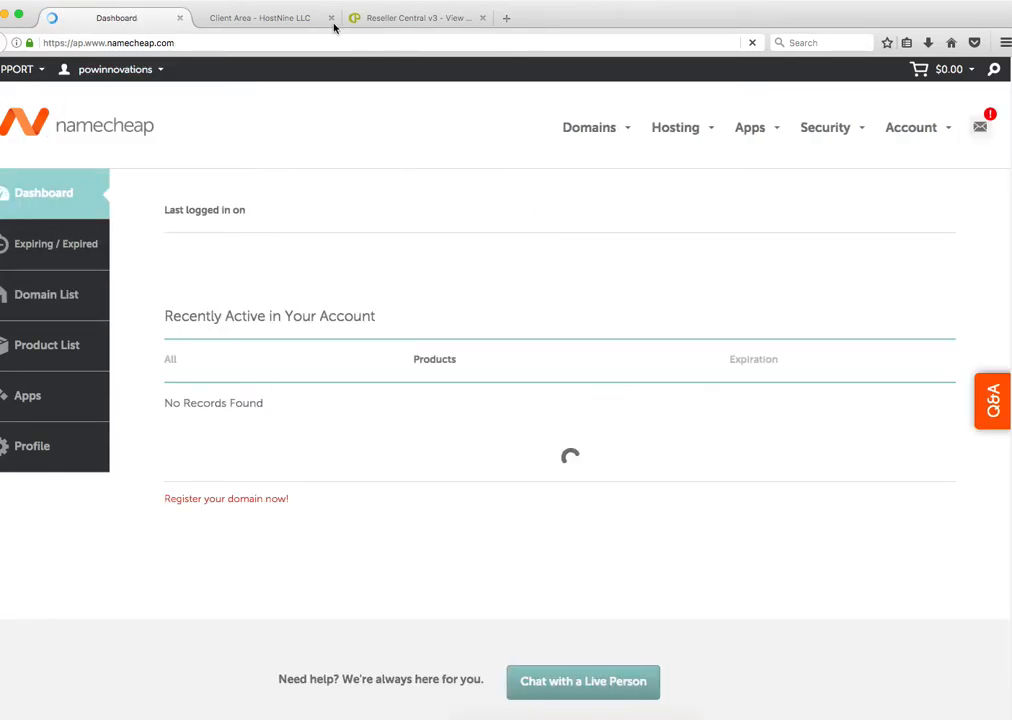
Step: Close Namecheap and launch cPanel for neprashgostar1.com from the Reseller Central account page
{"action": "left_click", "coordinate": [180, 19]}
{"action": "left_click", "coordinate": [262, 20]}
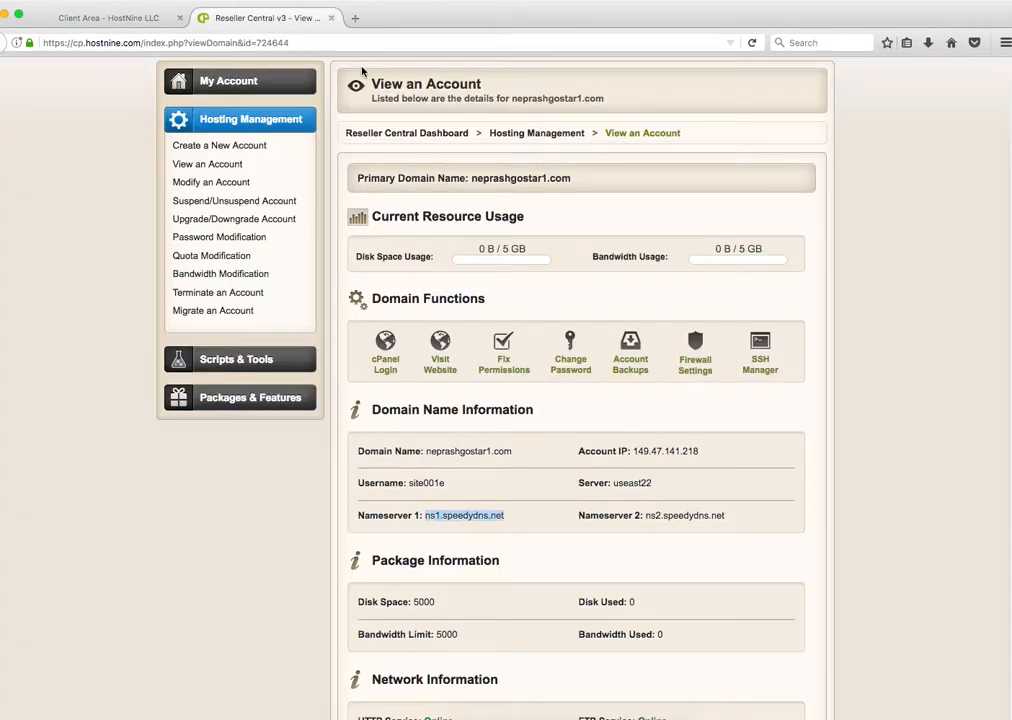
{"action": "left_click", "coordinate": [678, 468]}
{"action": "scroll", "coordinate": [386, 370], "scroll_direction": "down", "scroll_amount": 5}
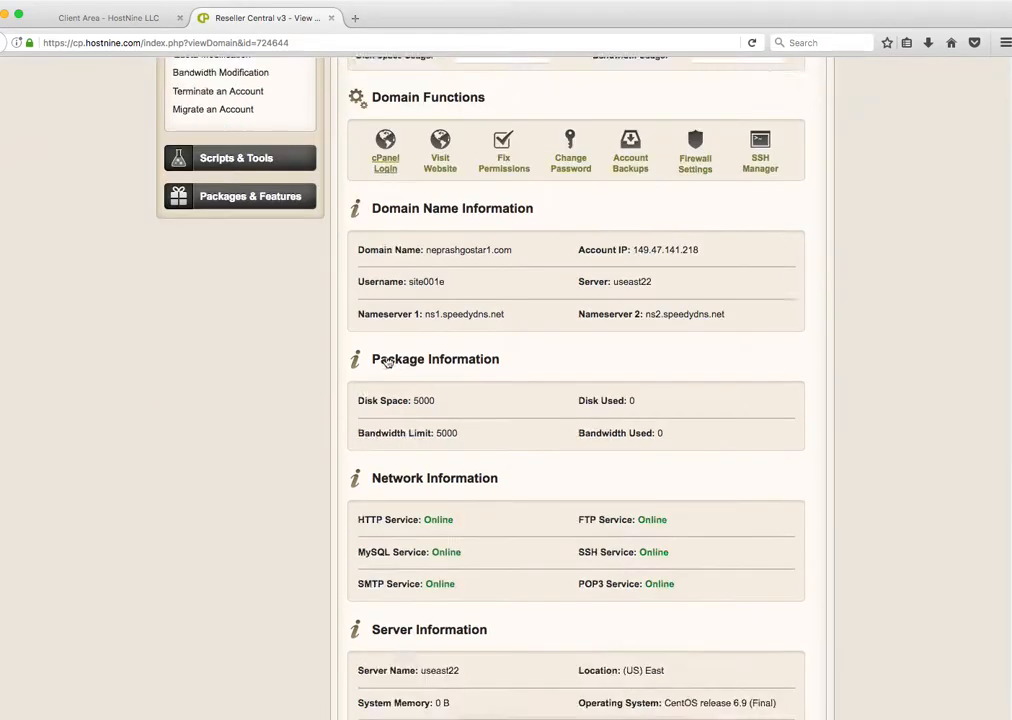
{"action": "scroll", "coordinate": [386, 357], "scroll_direction": "up", "scroll_amount": 6}
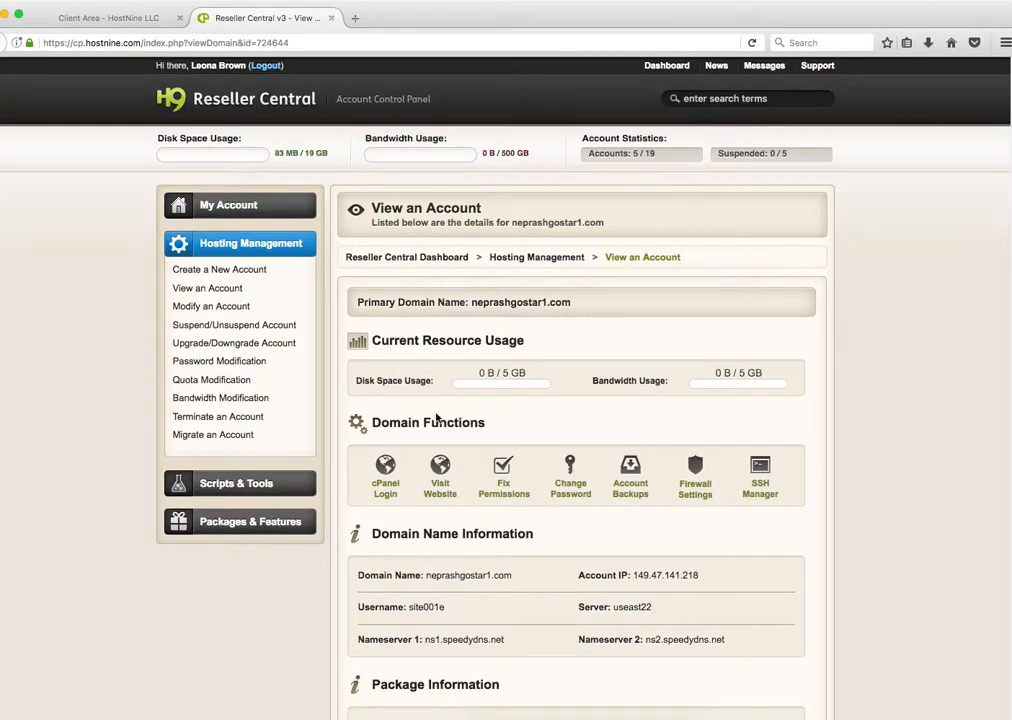
{"action": "left_click", "coordinate": [386, 472]}
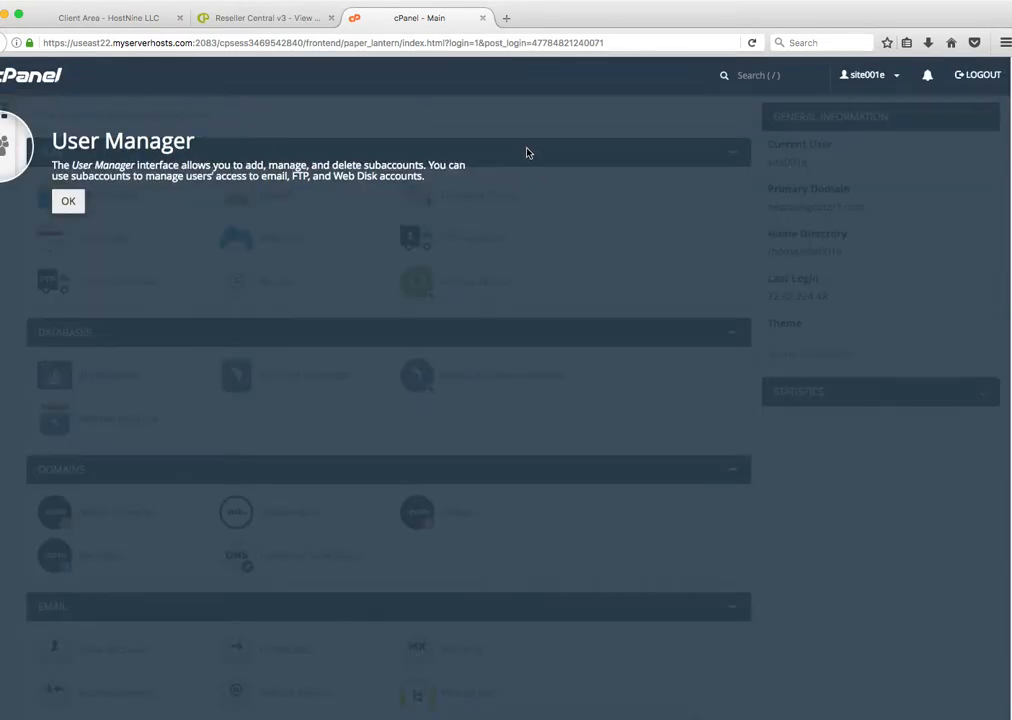
Step: Dismiss the User Manager notice, keep the paper_lantern theme, and scroll toward the Software section
{"action": "left_click", "coordinate": [64, 203]}
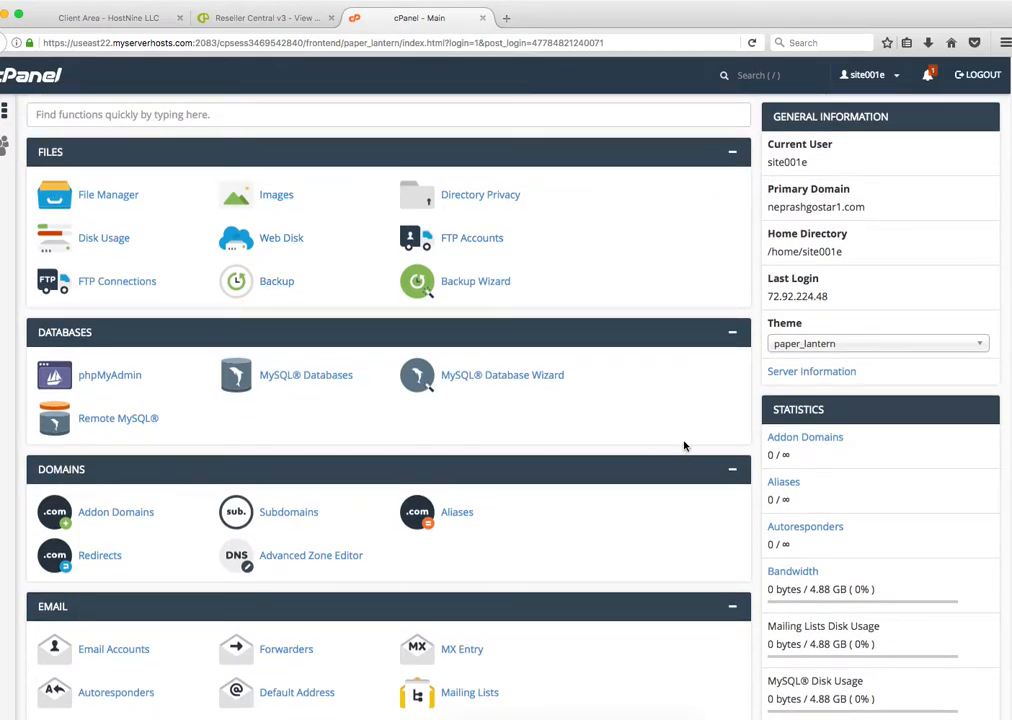
{"action": "left_click", "coordinate": [820, 343]}
{"action": "left_click", "coordinate": [855, 301]}
{"action": "scroll", "coordinate": [481, 384], "scroll_direction": "down", "scroll_amount": 10}
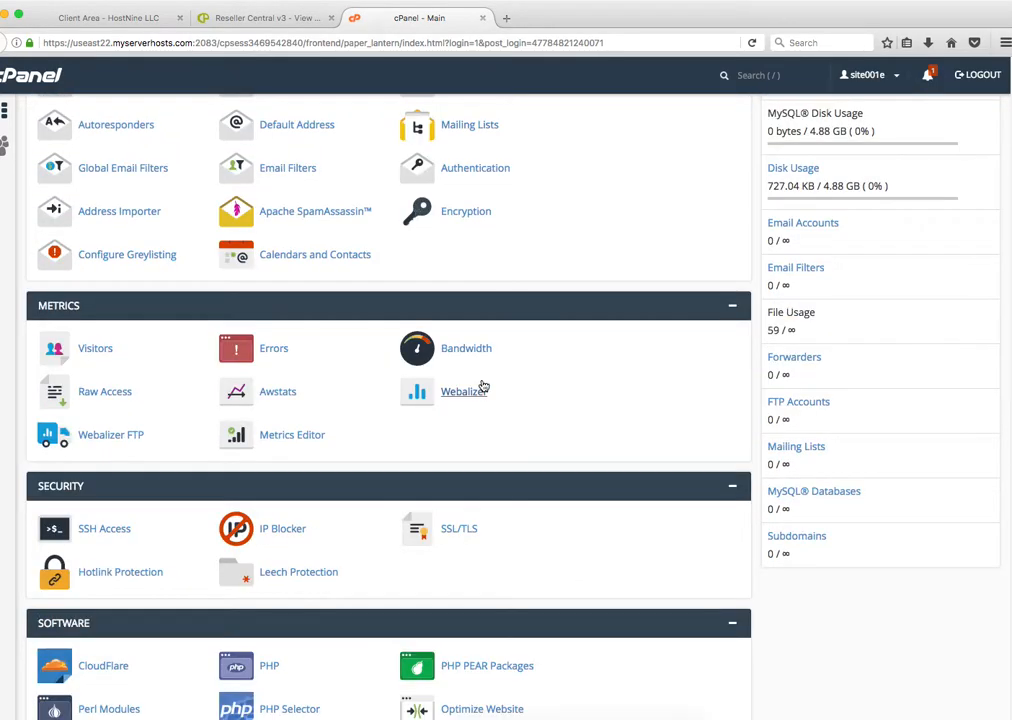
{"action": "left_click", "coordinate": [73, 553]}
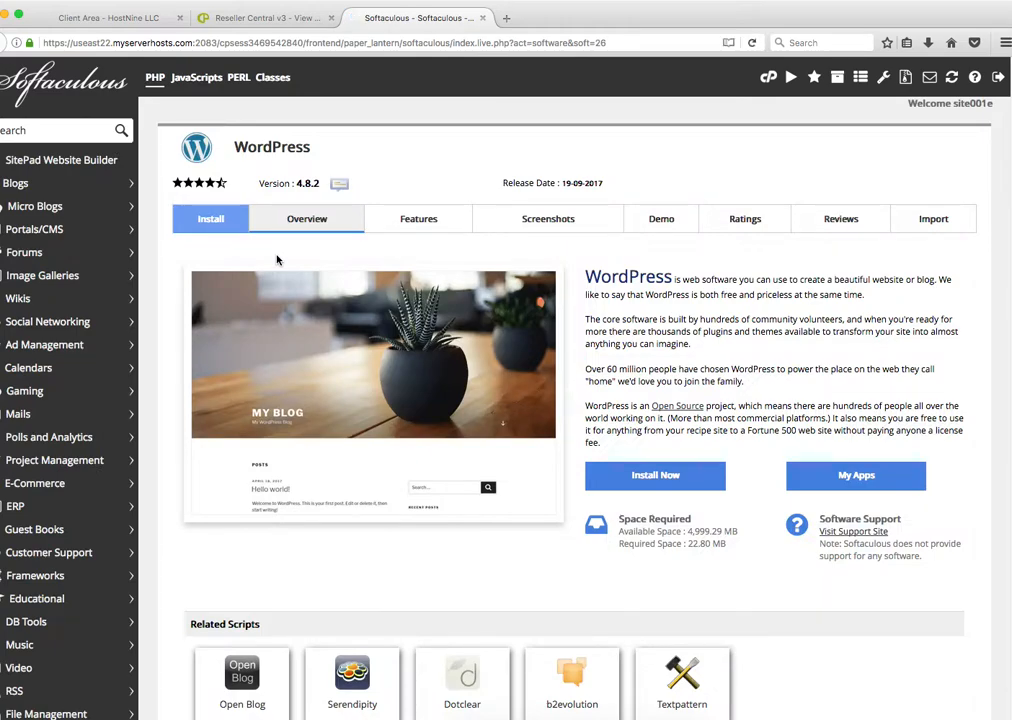
{"action": "left_click", "coordinate": [655, 476]}
{"action": "left_click", "coordinate": [530, 334]}
{"action": "left_click", "coordinate": [576, 366]}
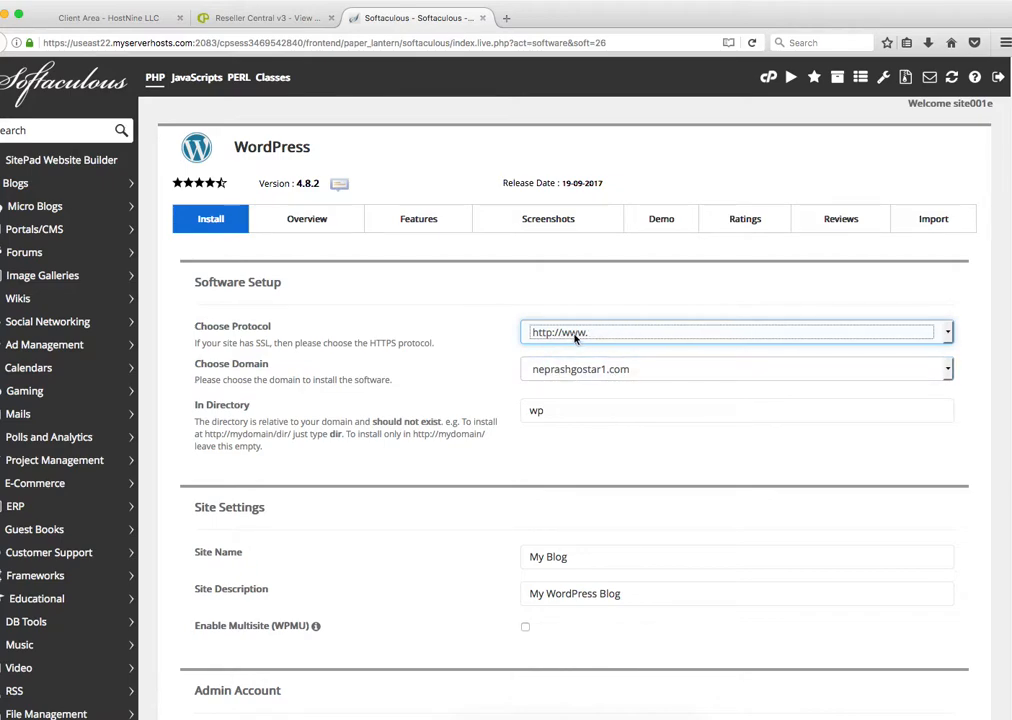
{"action": "left_click", "coordinate": [580, 336]}
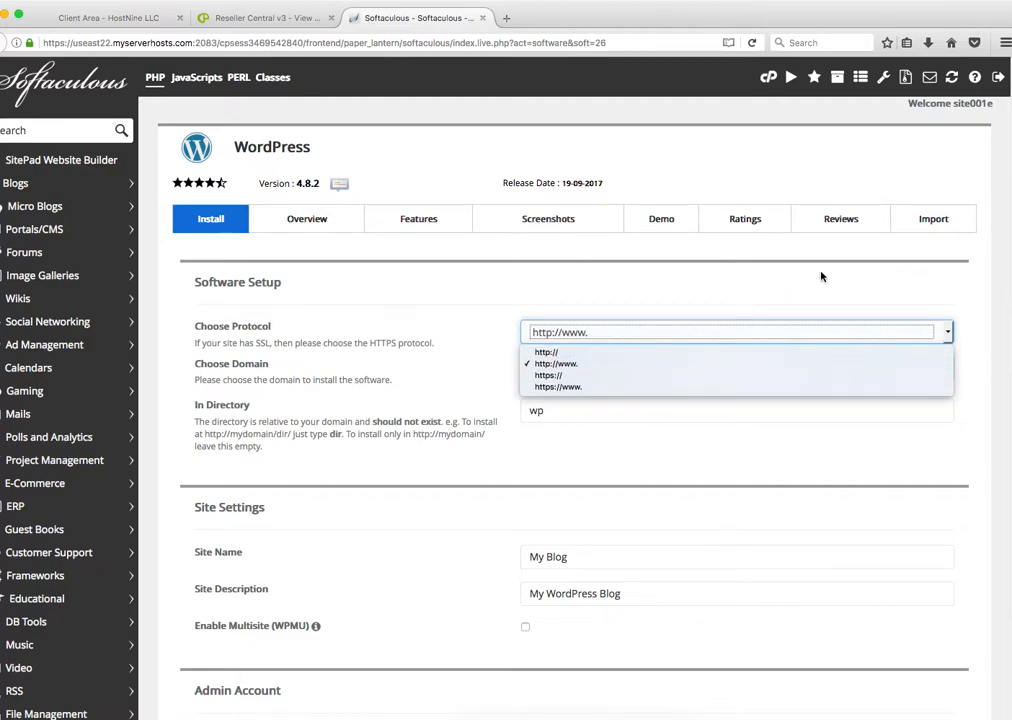
{"action": "left_click", "coordinate": [583, 364]}
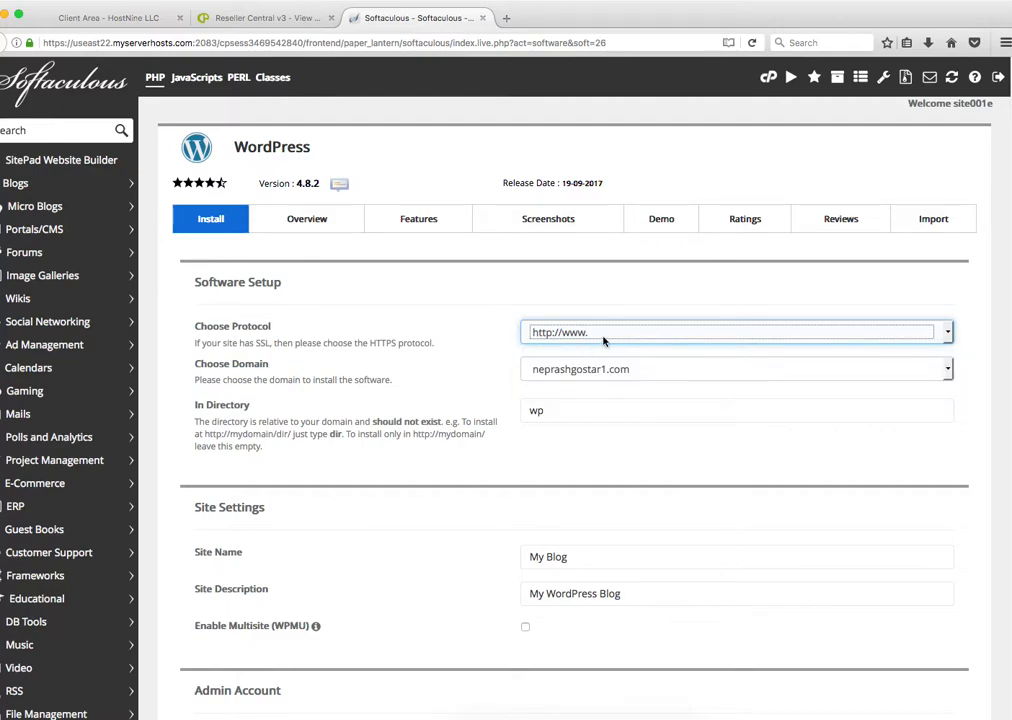
Step: Delete 'wp' from In Directory so WordPress installs at the domain root
{"action": "left_click", "coordinate": [553, 413]}
{"action": "left_click_drag", "start_coordinate": [553, 413], "coordinate": [502, 413]}
{"action": "key", "text": "BackSpace"}
{"action": "left_click", "coordinate": [484, 411]}
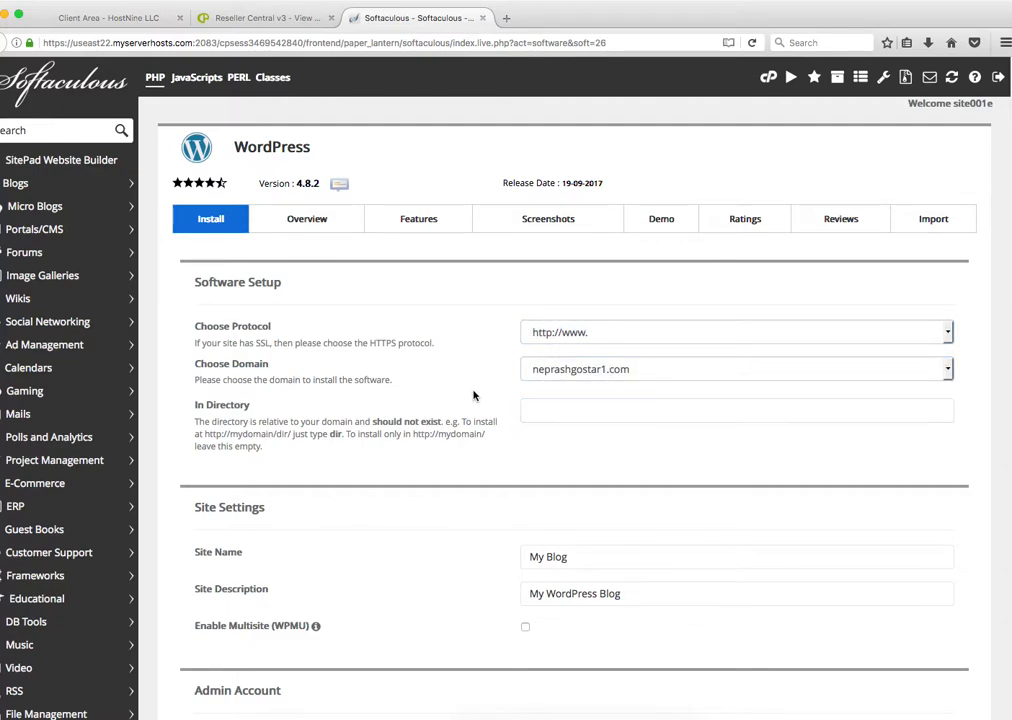
{"action": "scroll", "coordinate": [484, 411], "scroll_direction": "down", "scroll_amount": 5}
{"action": "left_click_drag", "start_coordinate": [591, 314], "coordinate": [521, 302]}
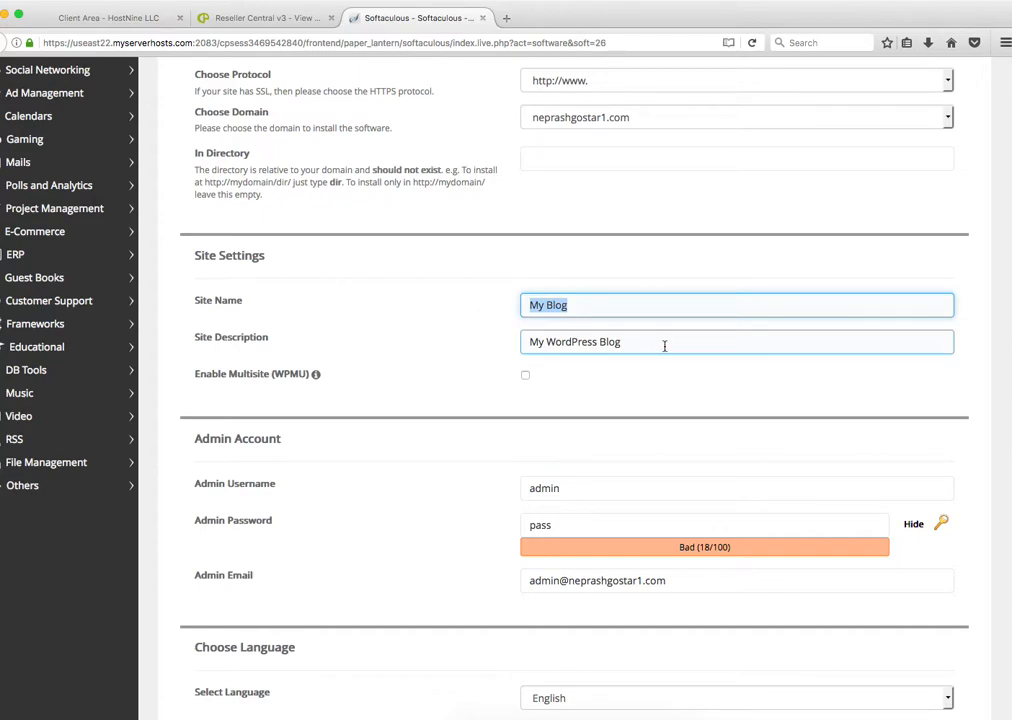
Step: Edit the admin username by appending '-' and '11', and fill in the admin password
{"action": "left_click_drag", "start_coordinate": [664, 345], "coordinate": [407, 321]}
{"action": "left_click", "coordinate": [411, 324]}
{"action": "scroll", "coordinate": [415, 326], "scroll_direction": "down", "scroll_amount": 2}
{"action": "scroll", "coordinate": [415, 326], "scroll_direction": "down", "scroll_amount": 3}
{"action": "left_click", "coordinate": [587, 188]}
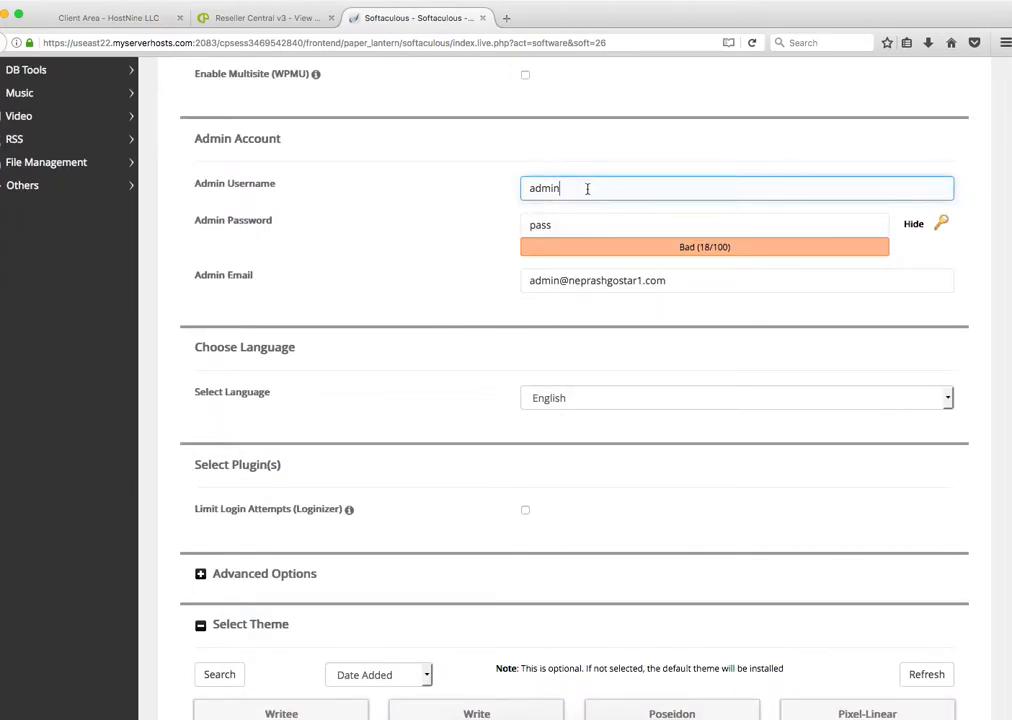
{"action": "type", "text": "-"}
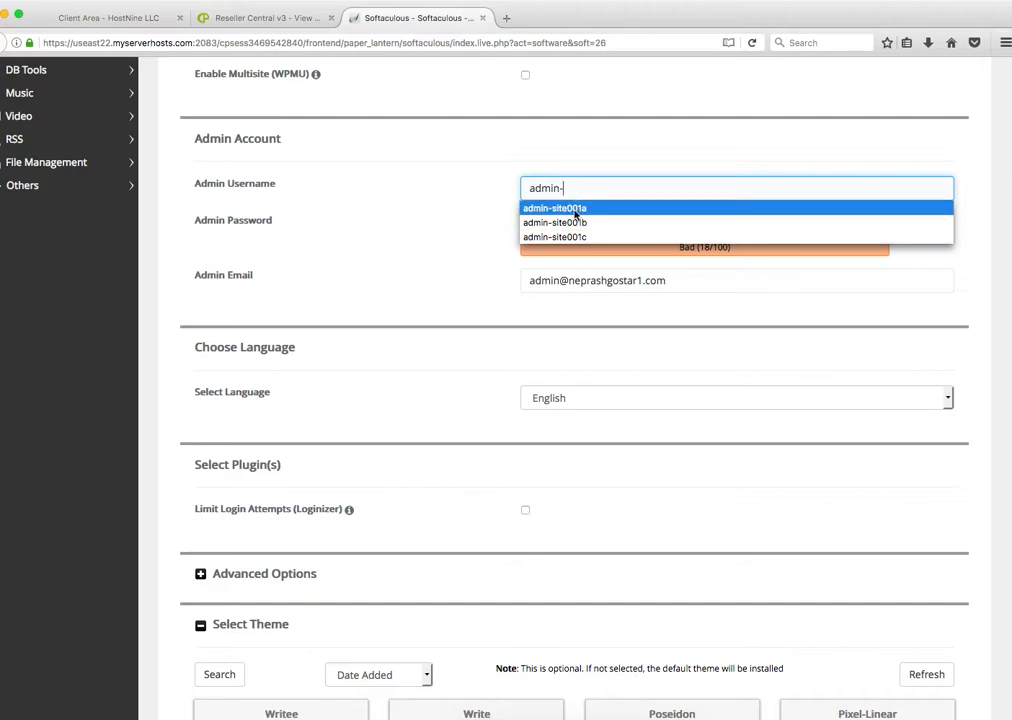
{"action": "left_click", "coordinate": [467, 182]}
{"action": "left_click", "coordinate": [582, 193]}
{"action": "type", "text": "11"}
{"action": "left_click", "coordinate": [589, 221]}
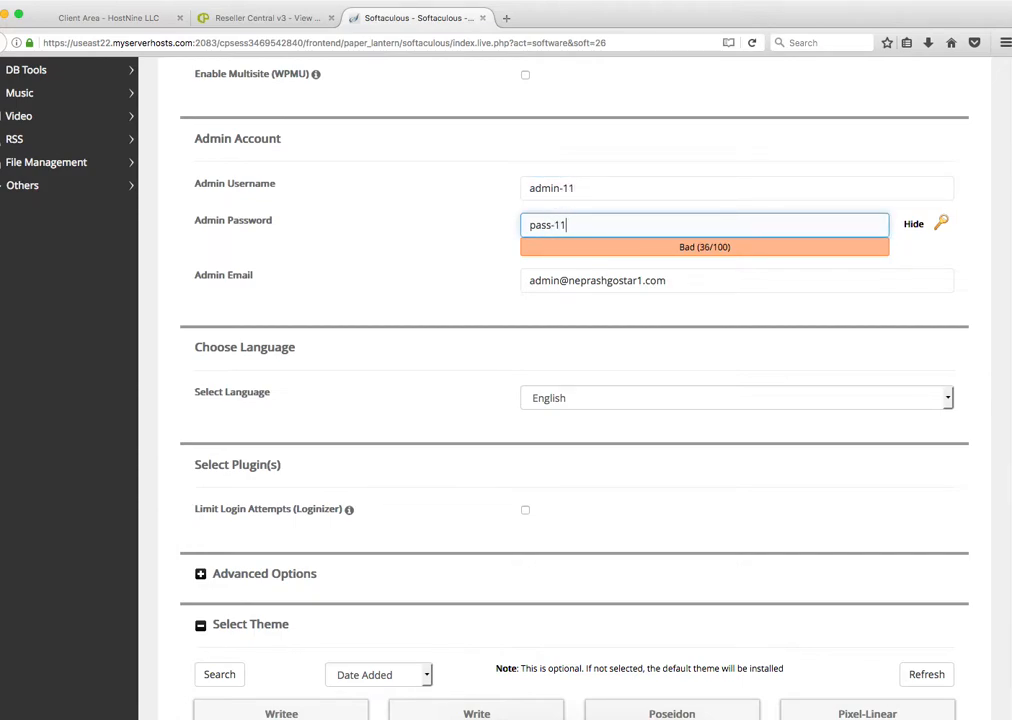
{"action": "left_click", "coordinate": [450, 228]}
Step: Check the admin email, run the WordPress install, and bring the SEO spreadsheet forward
{"action": "scroll", "coordinate": [457, 235], "scroll_direction": "down", "scroll_amount": 3}
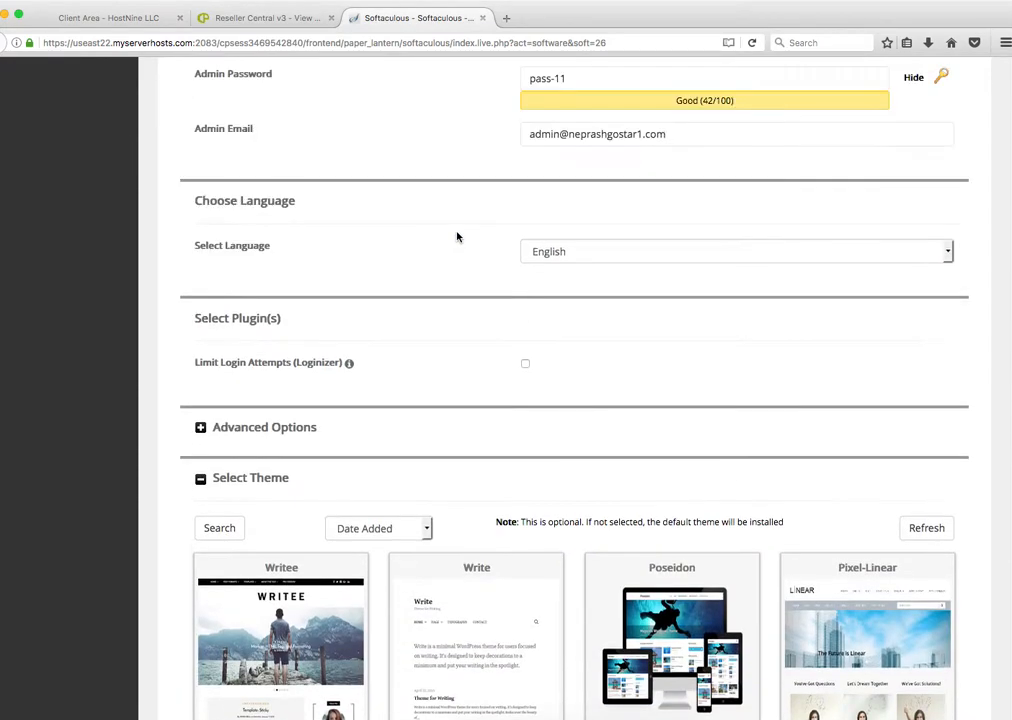
{"action": "left_click", "coordinate": [603, 136]}
{"action": "left_click", "coordinate": [463, 140]}
{"action": "left_click", "coordinate": [559, 133]}
{"action": "scroll", "coordinate": [592, 192], "scroll_direction": "up", "scroll_amount": 5}
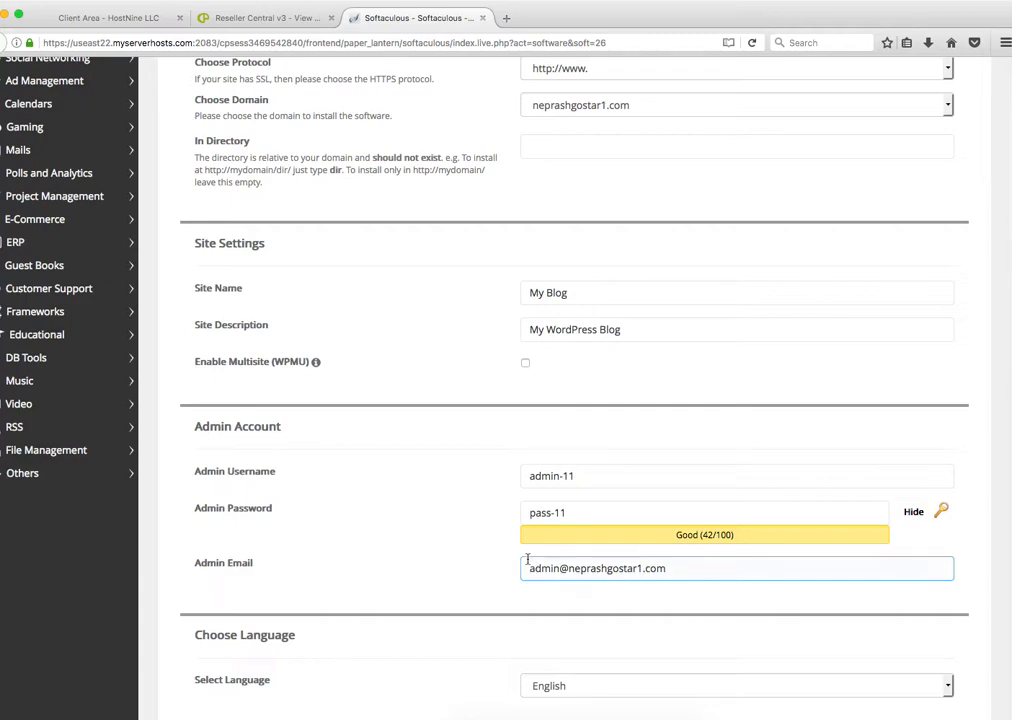
{"action": "scroll", "coordinate": [630, 580], "scroll_direction": "down", "scroll_amount": 3}
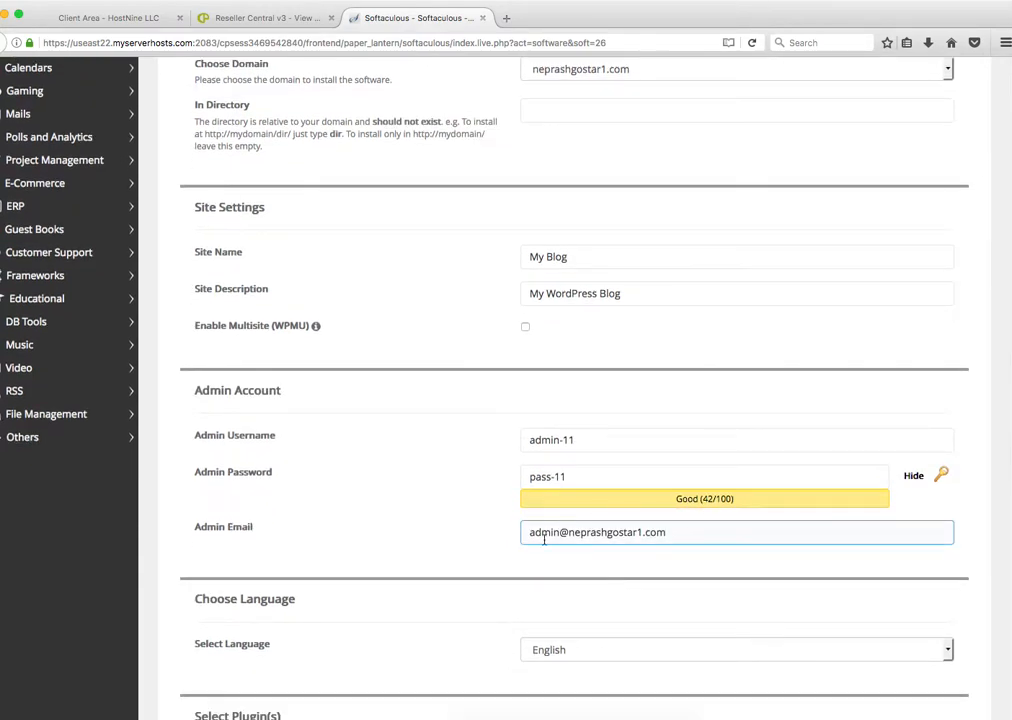
{"action": "scroll", "coordinate": [481, 524], "scroll_direction": "down", "scroll_amount": 10}
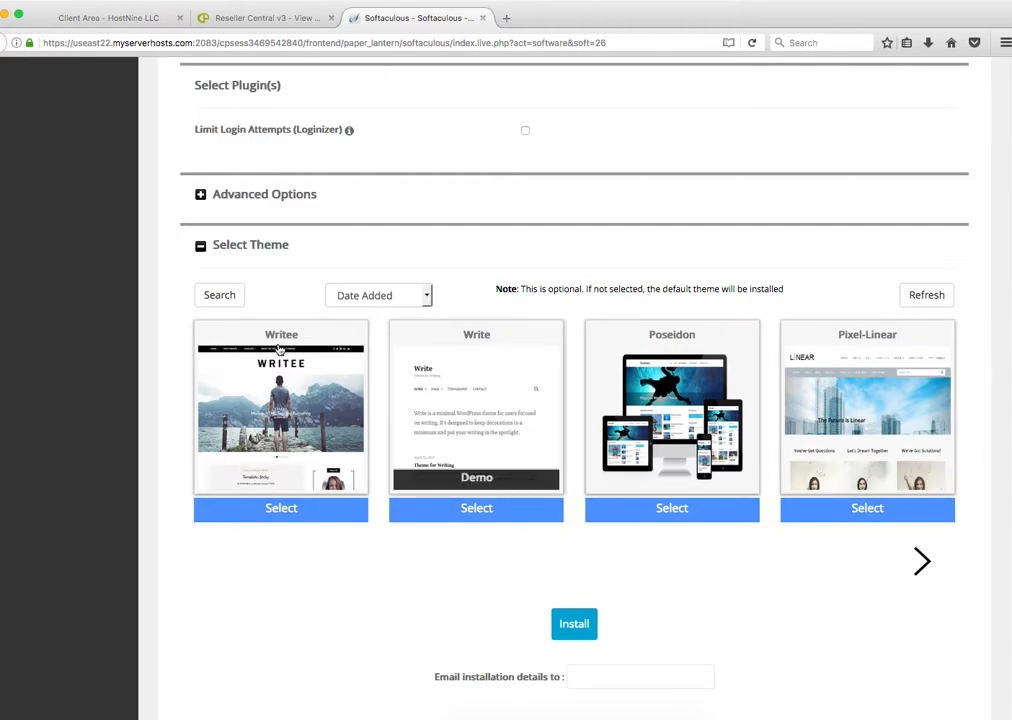
{"action": "scroll", "coordinate": [593, 537], "scroll_direction": "down", "scroll_amount": 1}
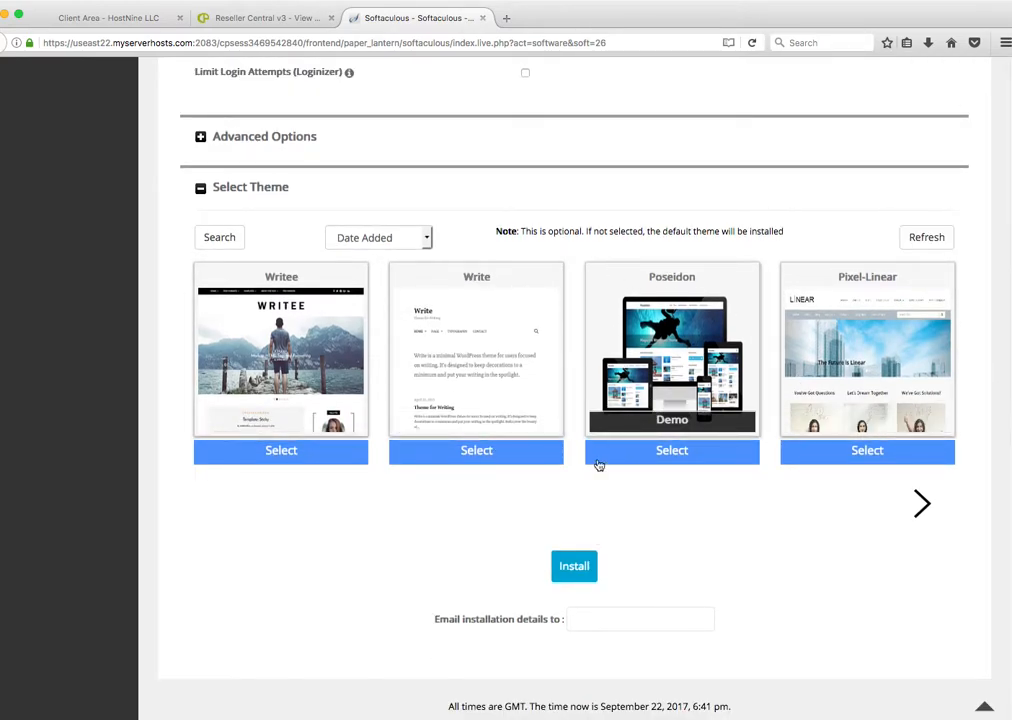
{"action": "left_click", "coordinate": [566, 568]}
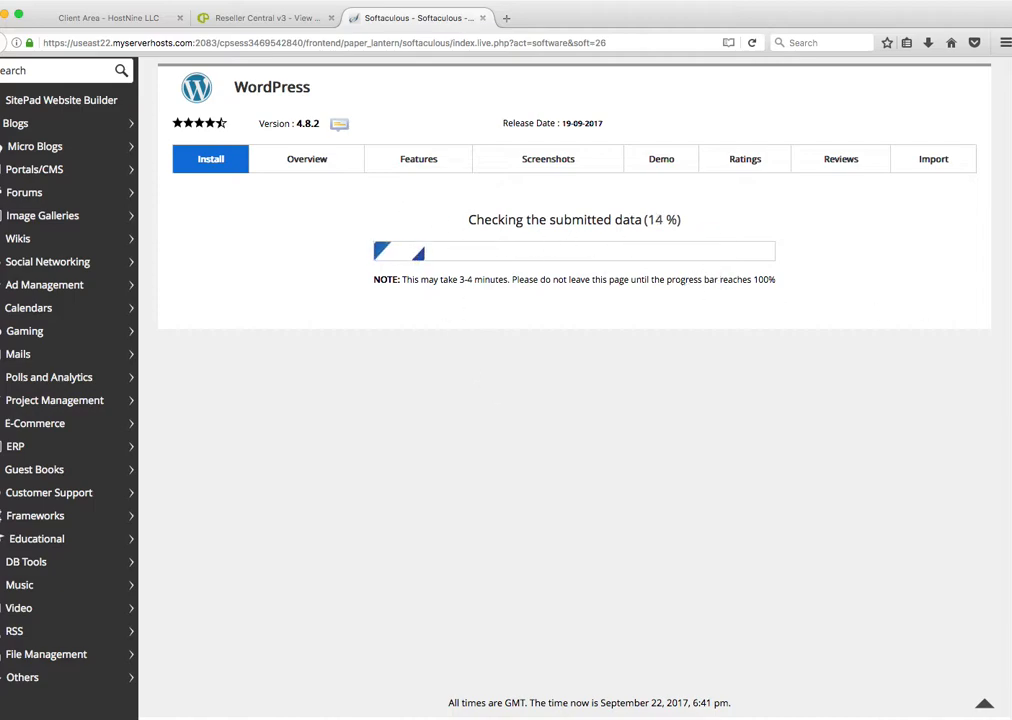
{"action": "key", "text": "super+Tab"}
{"action": "left_click_drag", "start_coordinate": [918, 2], "coordinate": [657, 7]}
Step: Open and close the hardtopstands.com wp-admin link in H23, then move the sheet aside
{"action": "scroll", "coordinate": [867, 299], "scroll_direction": "right", "scroll_amount": 5}
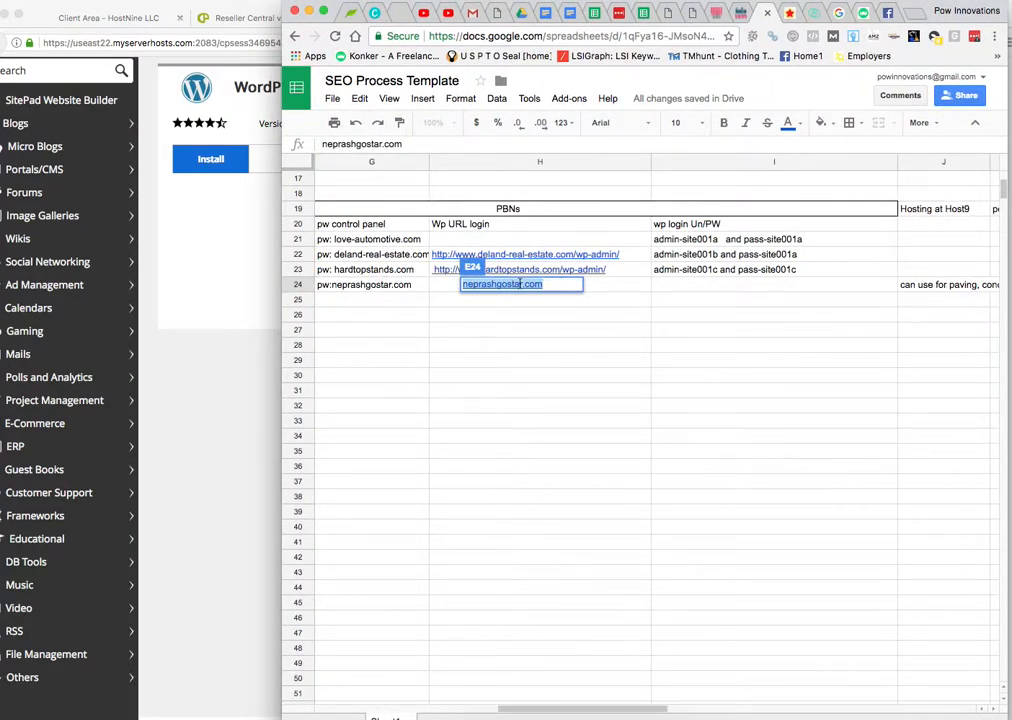
{"action": "left_click", "coordinate": [470, 270]}
{"action": "left_click", "coordinate": [505, 253]}
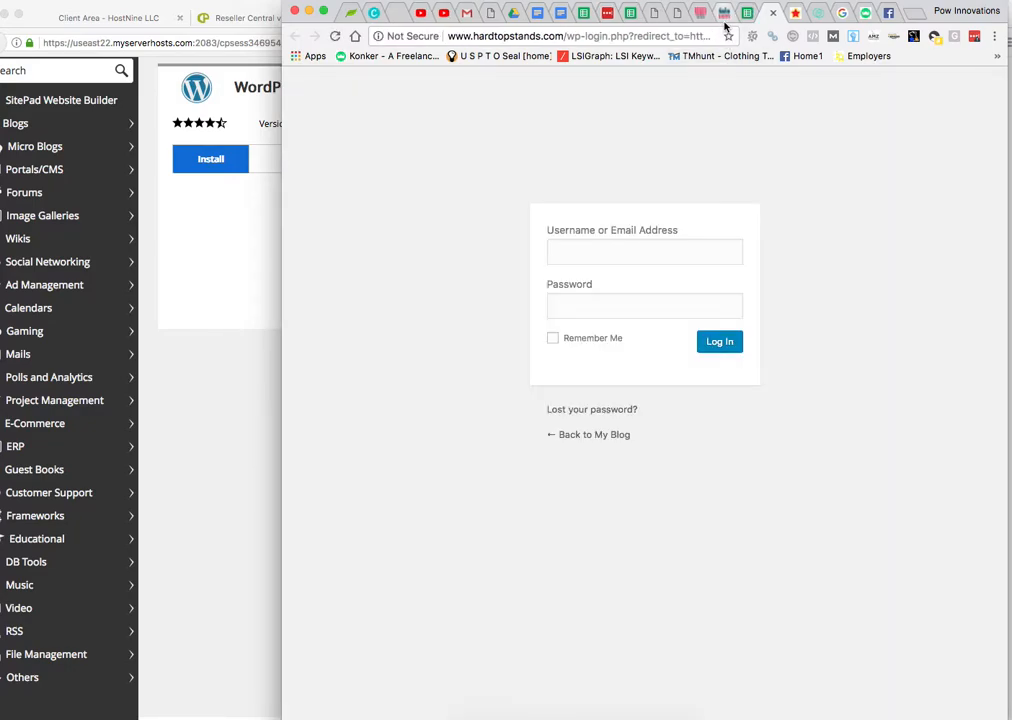
{"action": "left_click", "coordinate": [773, 12]}
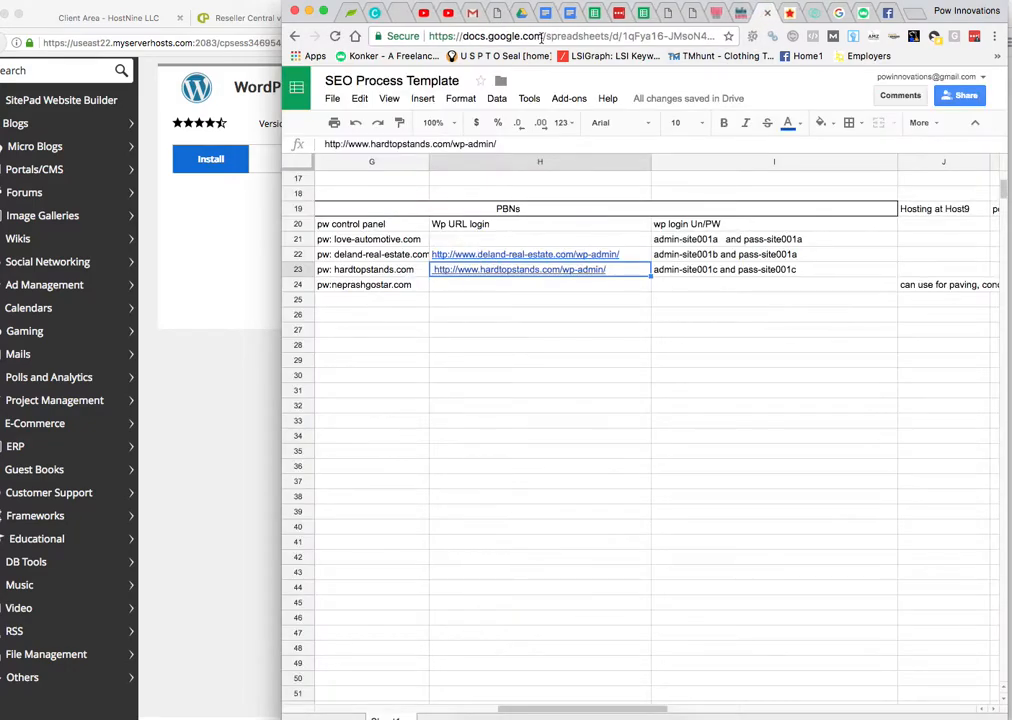
{"action": "left_click_drag", "start_coordinate": [343, 12], "coordinate": [940, 40]}
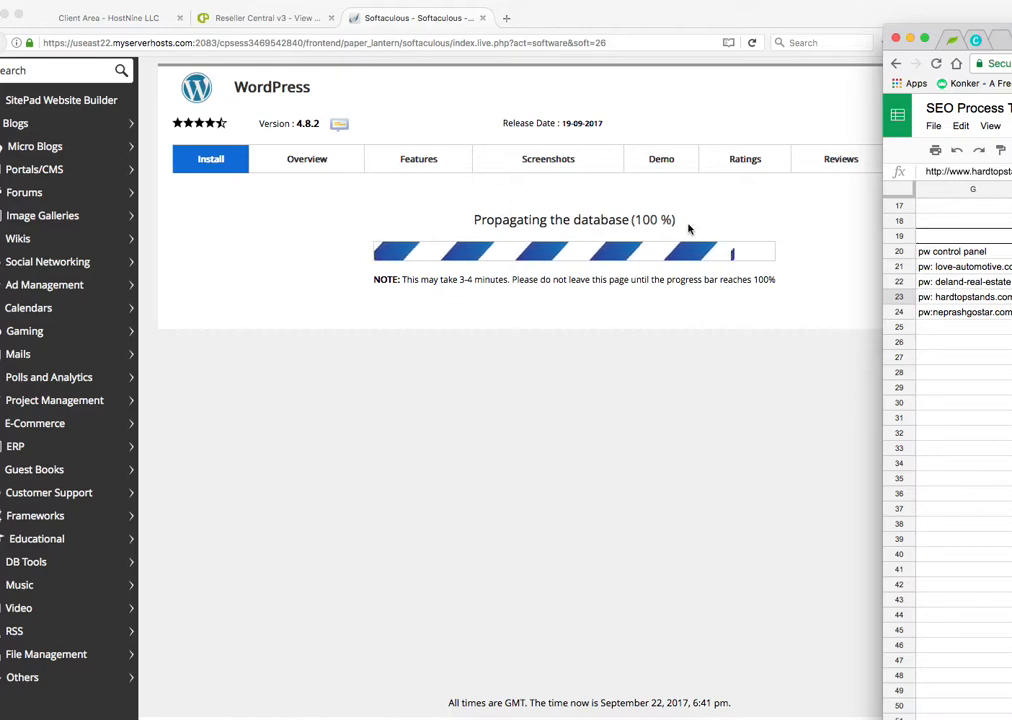
Step: Close Softaculous, reload the account view, and log back into neprashgostar1.com's cPanel
{"action": "left_click", "coordinate": [483, 18]}
{"action": "scroll", "coordinate": [483, 325], "scroll_direction": "down", "scroll_amount": 5}
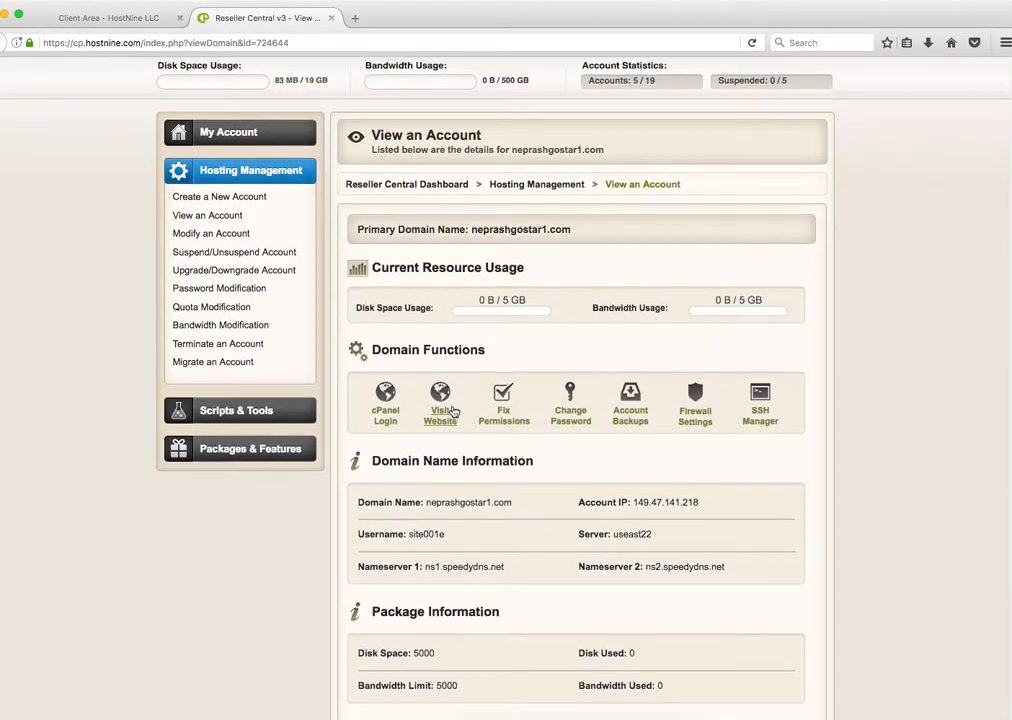
{"action": "left_click", "coordinate": [755, 43]}
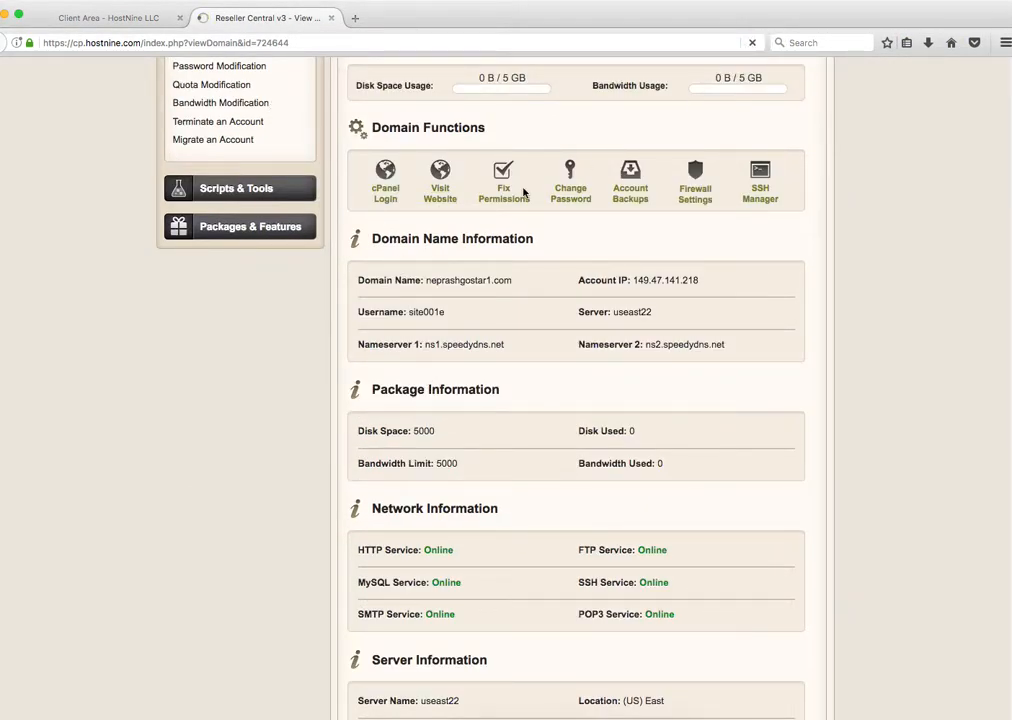
{"action": "left_click", "coordinate": [387, 197]}
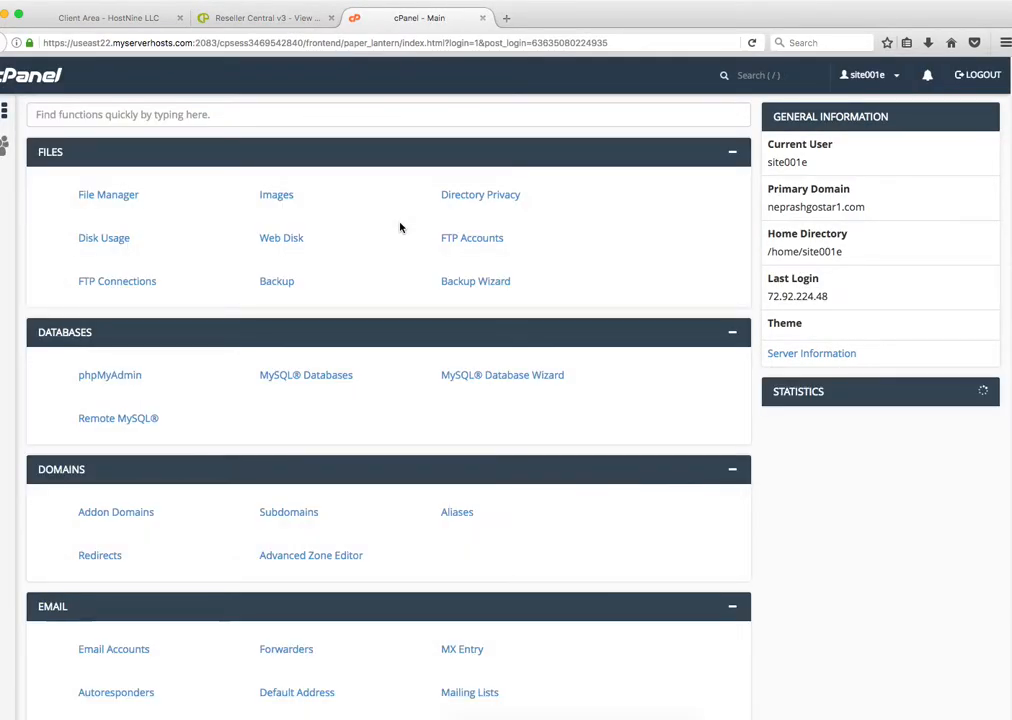
{"action": "scroll", "coordinate": [400, 227], "scroll_direction": "down", "scroll_amount": 10}
{"action": "scroll", "coordinate": [97, 540], "scroll_direction": "down", "scroll_amount": 5}
{"action": "scroll", "coordinate": [100, 579], "scroll_direction": "down", "scroll_amount": 3}
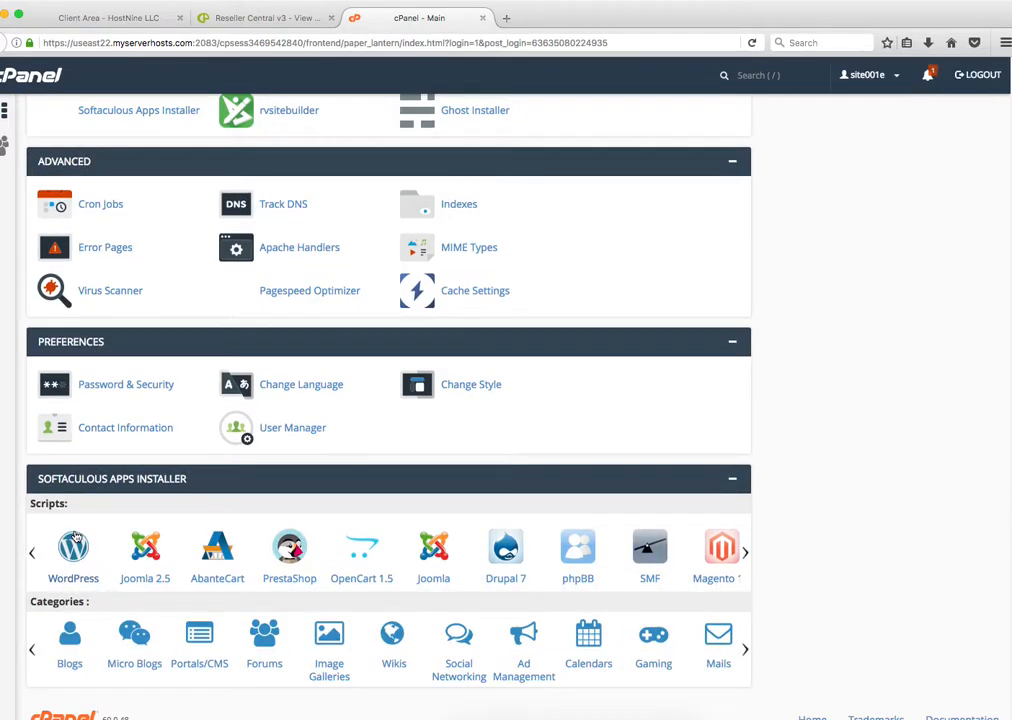
Step: Open the neprashgostar1.com WordPress installation's Edit Details and follow its Admin URL link
{"action": "left_click", "coordinate": [73, 548]}
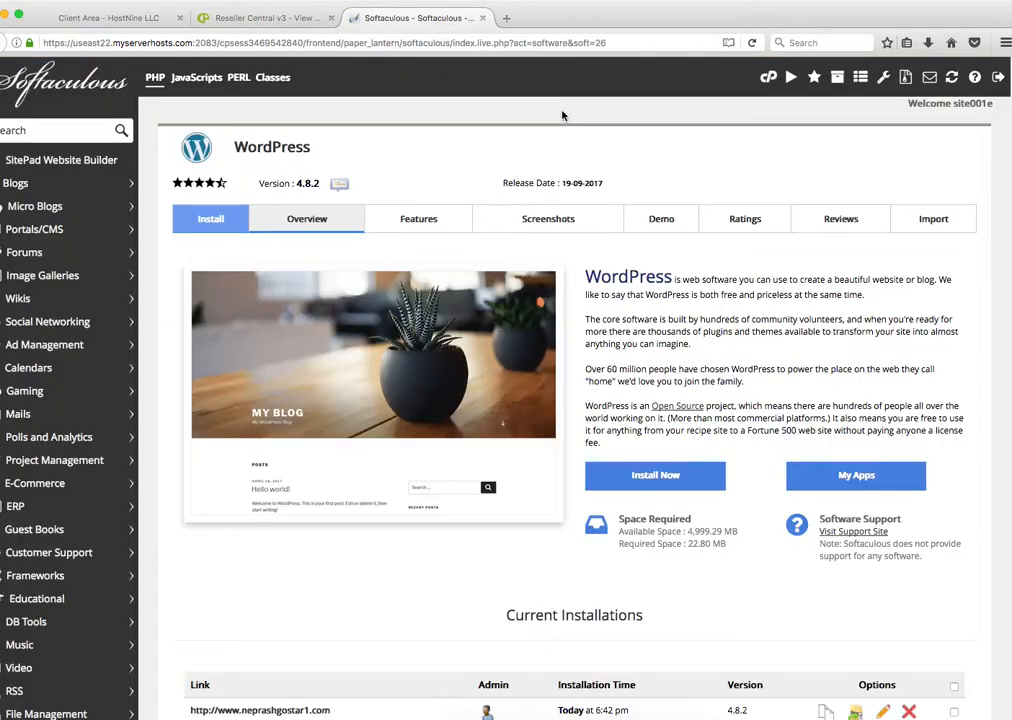
{"action": "scroll", "coordinate": [563, 117], "scroll_direction": "down", "scroll_amount": 6}
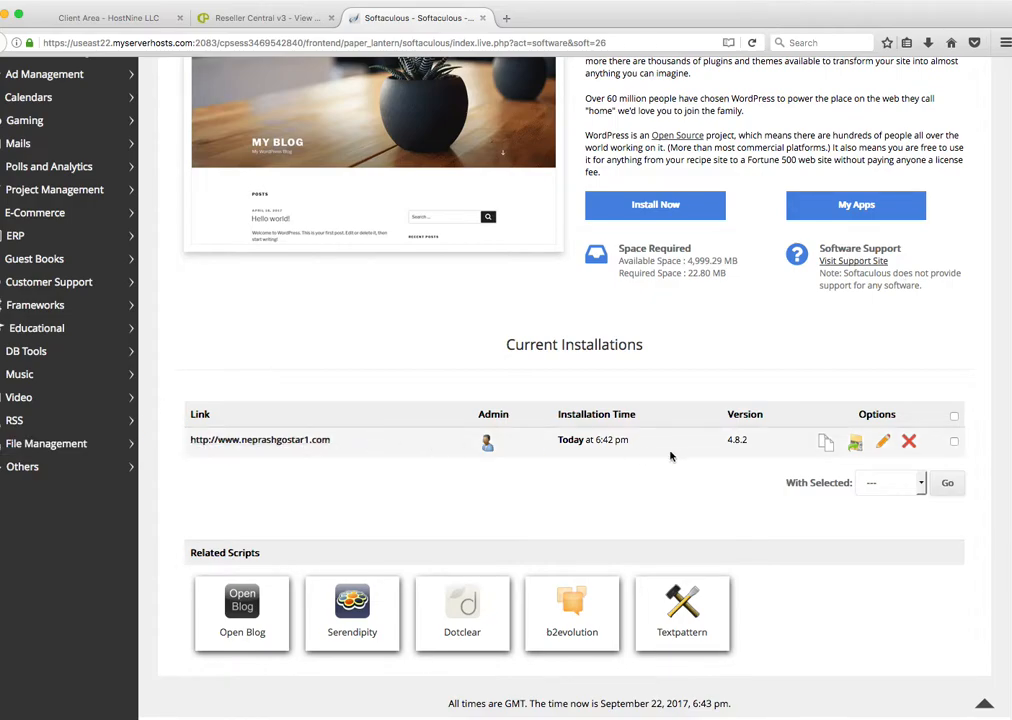
{"action": "left_click", "coordinate": [881, 443]}
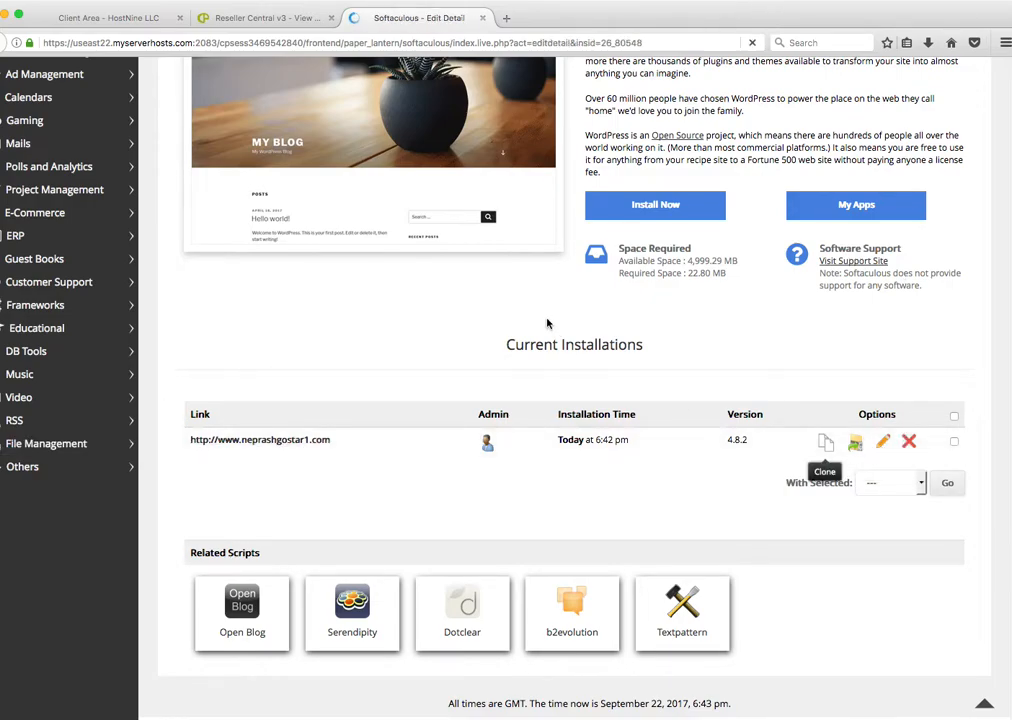
{"action": "scroll", "coordinate": [545, 321], "scroll_direction": "down", "scroll_amount": 20}
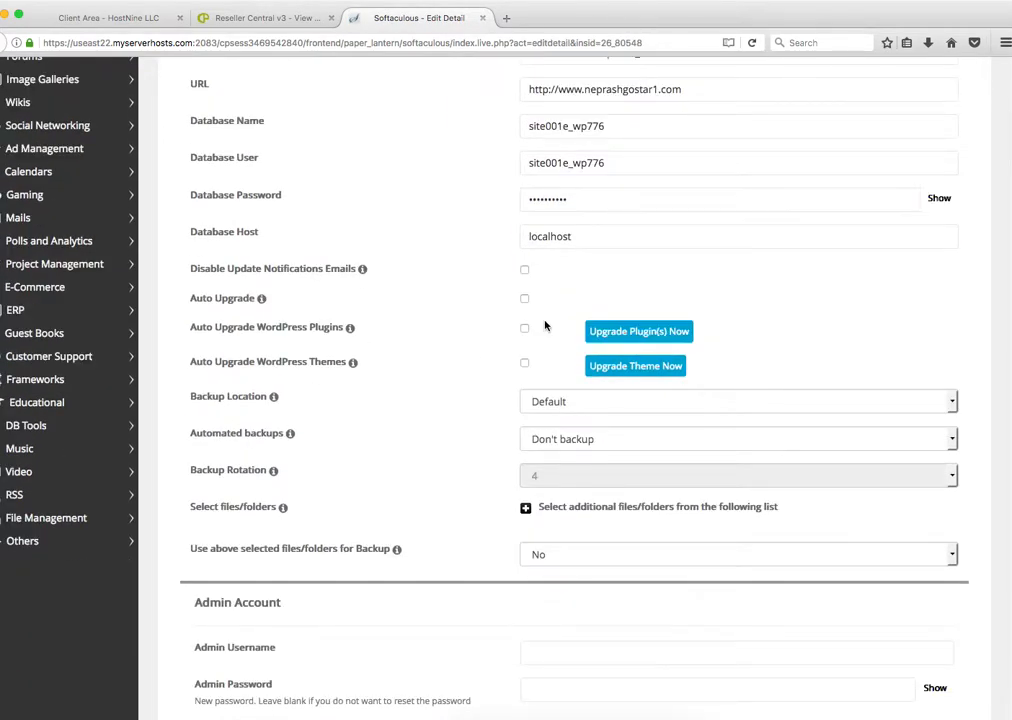
{"action": "scroll", "coordinate": [546, 327], "scroll_direction": "down", "scroll_amount": 6}
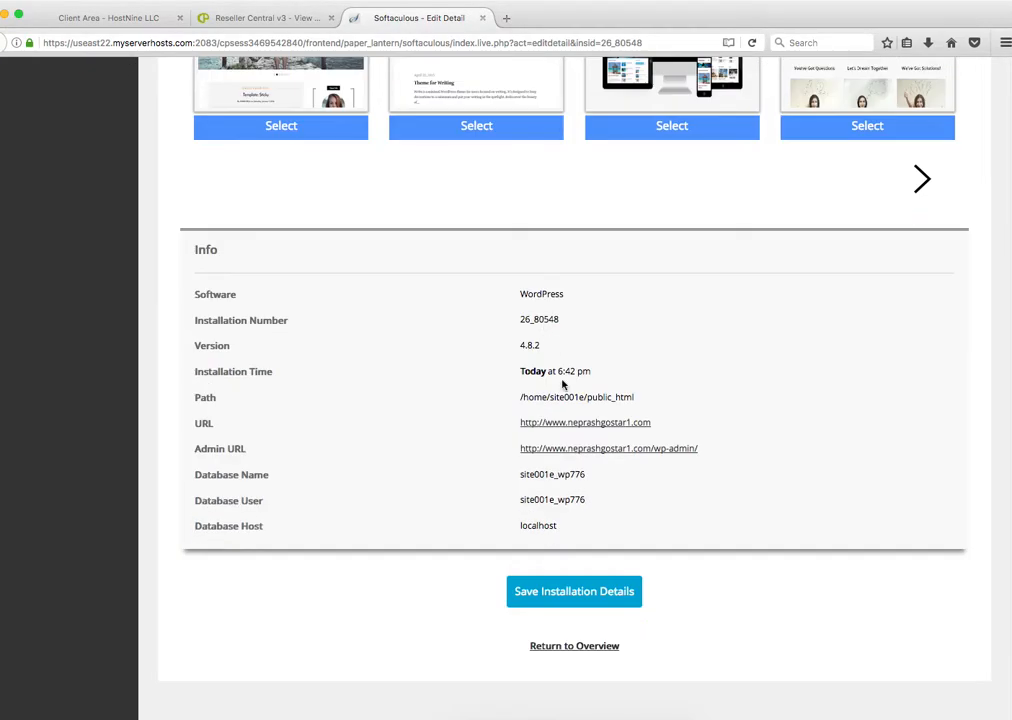
{"action": "left_click", "coordinate": [596, 452]}
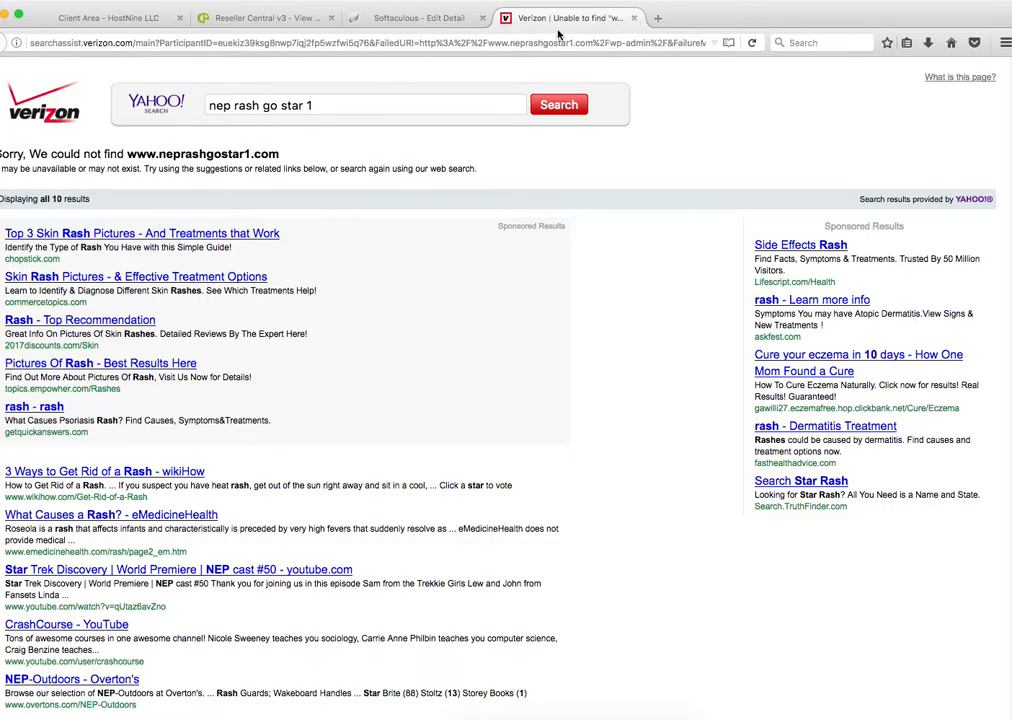
Step: Close the site-not-found page and view the neprashgostar.com account in Reseller Central
{"action": "left_click", "coordinate": [633, 18]}
{"action": "left_click", "coordinate": [215, 18]}
{"action": "scroll", "coordinate": [395, 298], "scroll_direction": "up", "scroll_amount": 5}
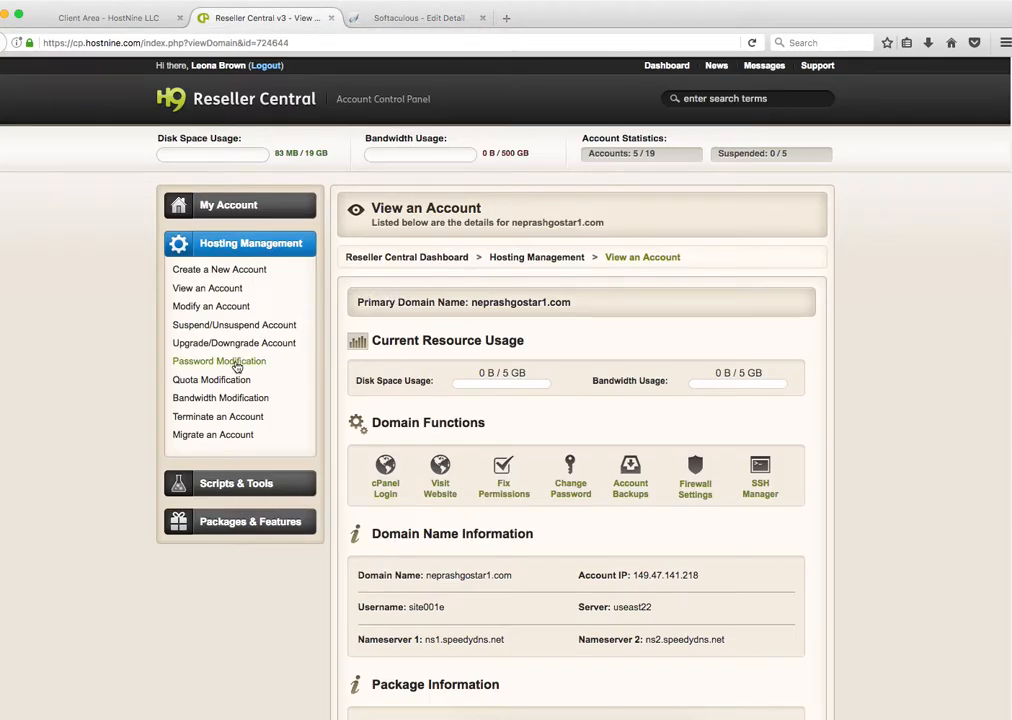
{"action": "left_click", "coordinate": [222, 289]}
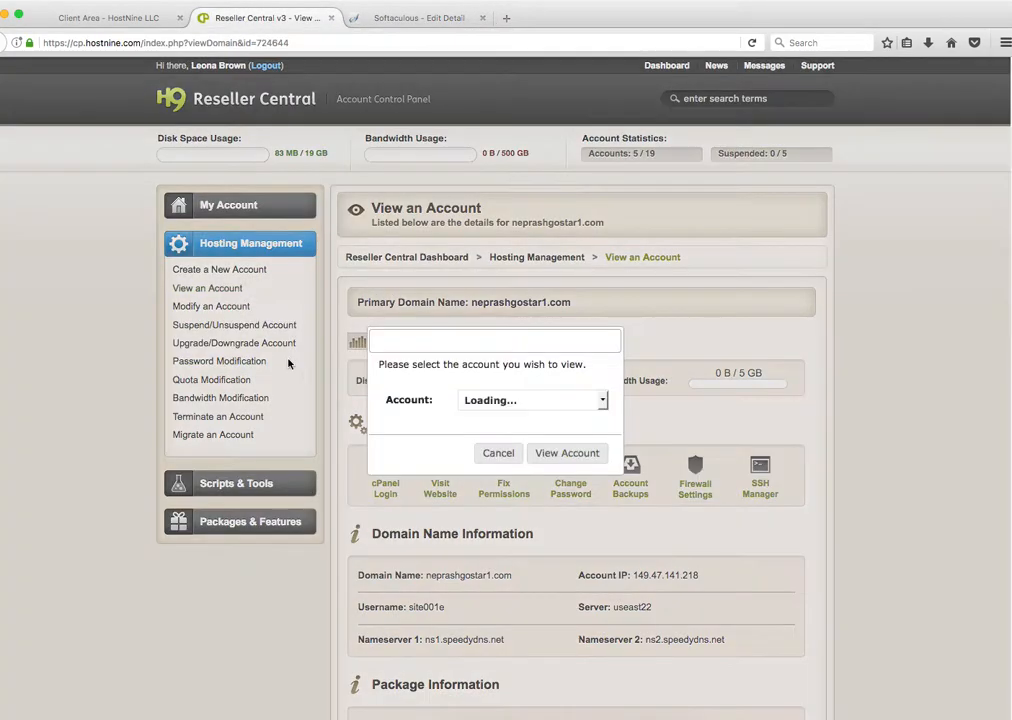
{"action": "left_click", "coordinate": [515, 401]}
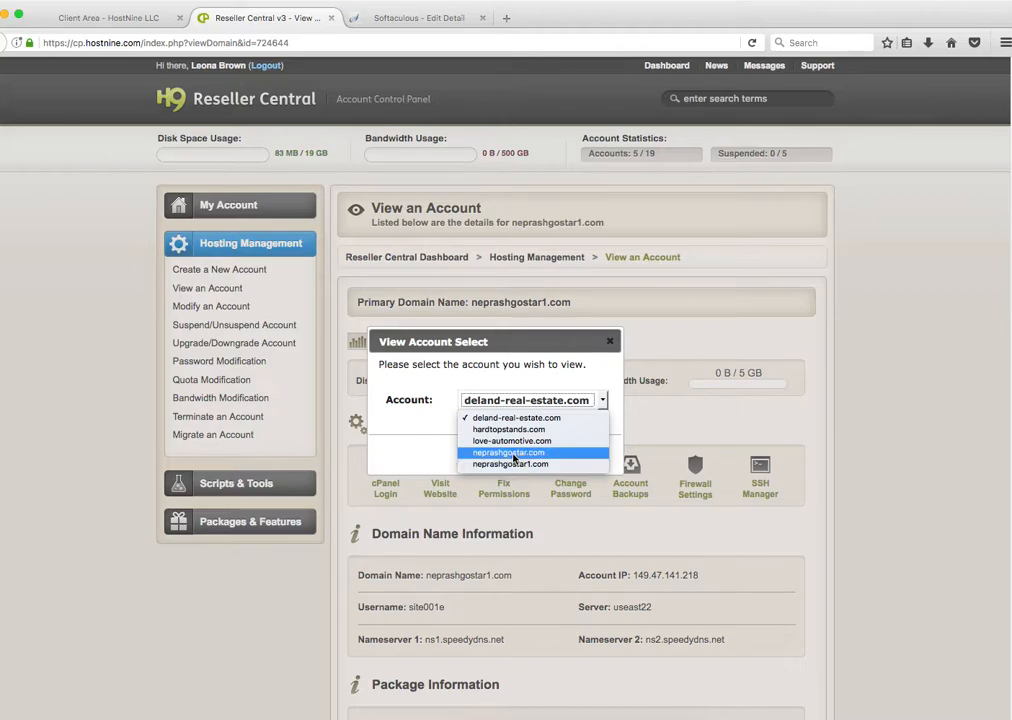
{"action": "left_click", "coordinate": [515, 454]}
{"action": "left_click", "coordinate": [557, 453]}
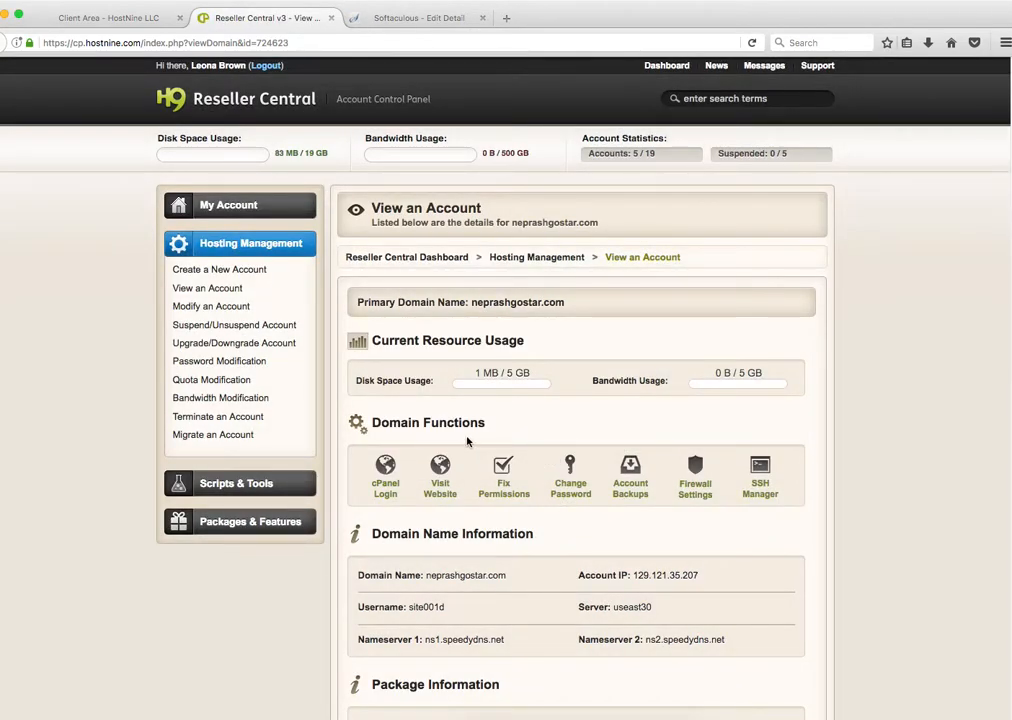
Step: Open cPanel for neprashgostar.com from its account page
{"action": "scroll", "coordinate": [555, 430], "scroll_direction": "down", "scroll_amount": 2}
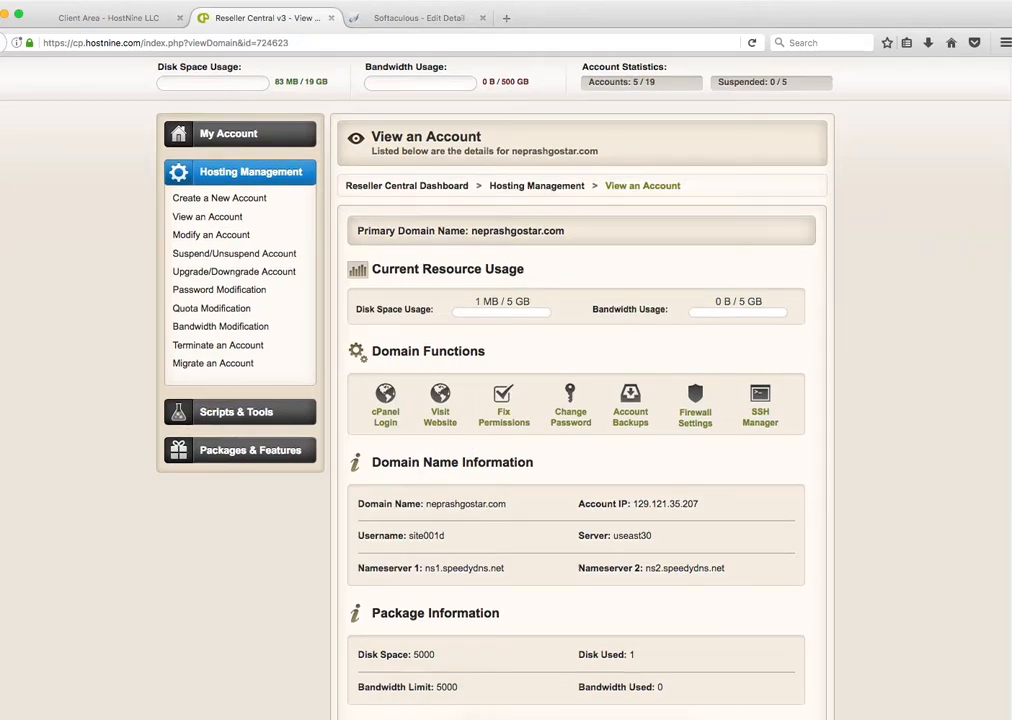
{"action": "left_click_drag", "start_coordinate": [1008, 12], "coordinate": [460, 1]}
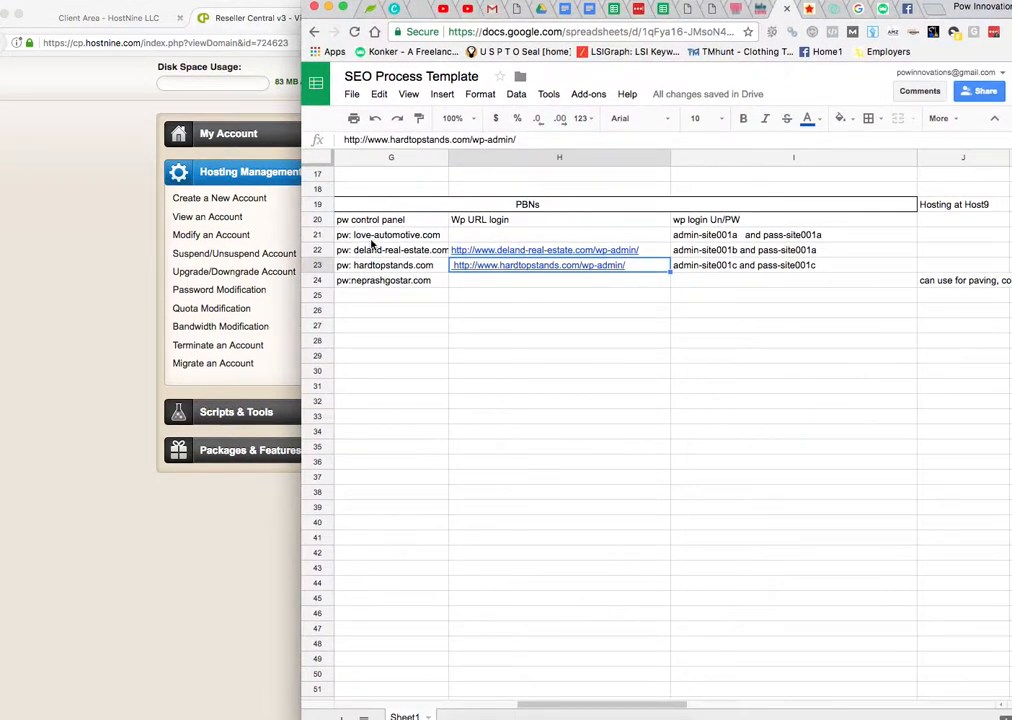
{"action": "left_click_drag", "start_coordinate": [372, 3], "coordinate": [1011, 200]}
{"action": "scroll", "coordinate": [440, 412], "scroll_direction": "down", "scroll_amount": 1}
{"action": "left_click", "coordinate": [384, 411]}
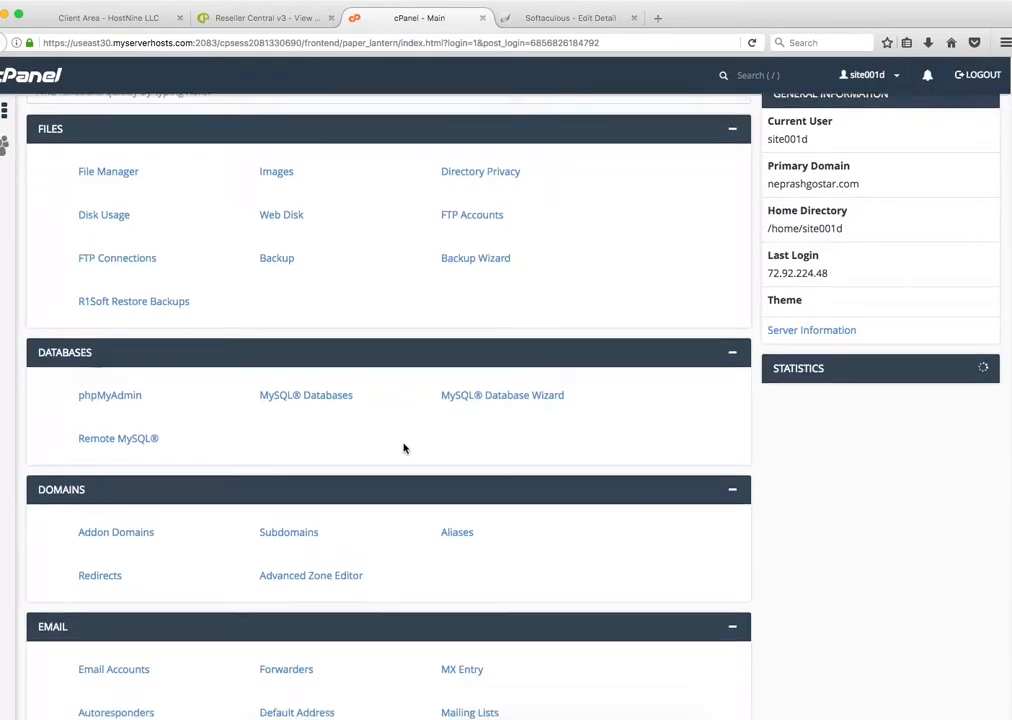
Step: View neprashgostar.com's WordPress page in Softaculous, then return to its Reseller Central account view
{"action": "scroll", "coordinate": [402, 447], "scroll_direction": "down", "scroll_amount": 15}
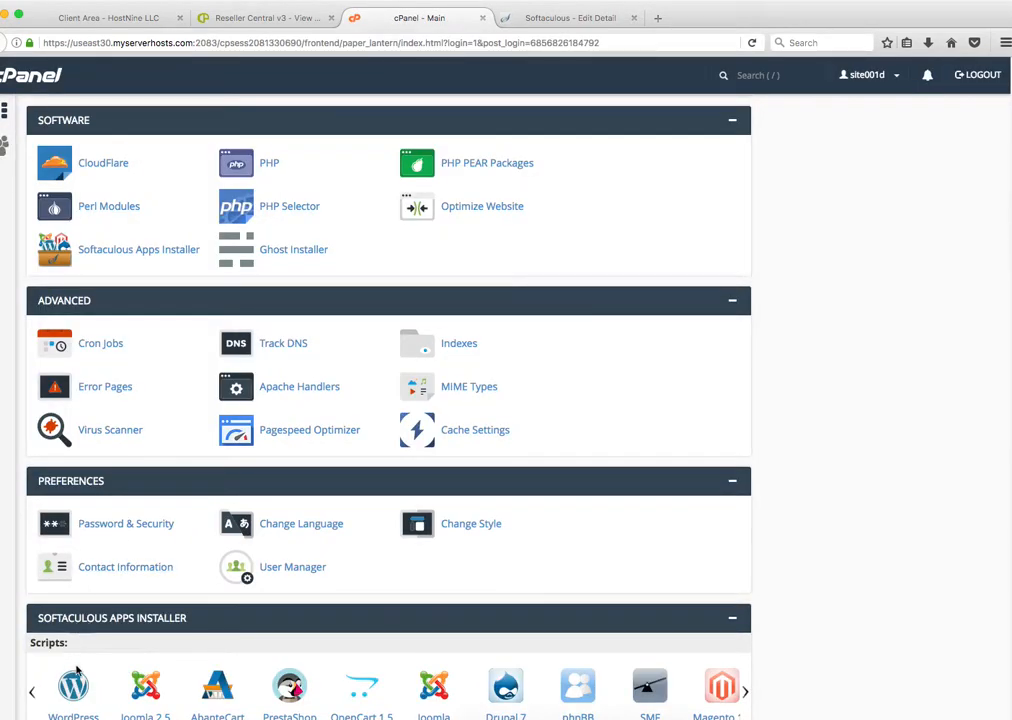
{"action": "left_click", "coordinate": [76, 676]}
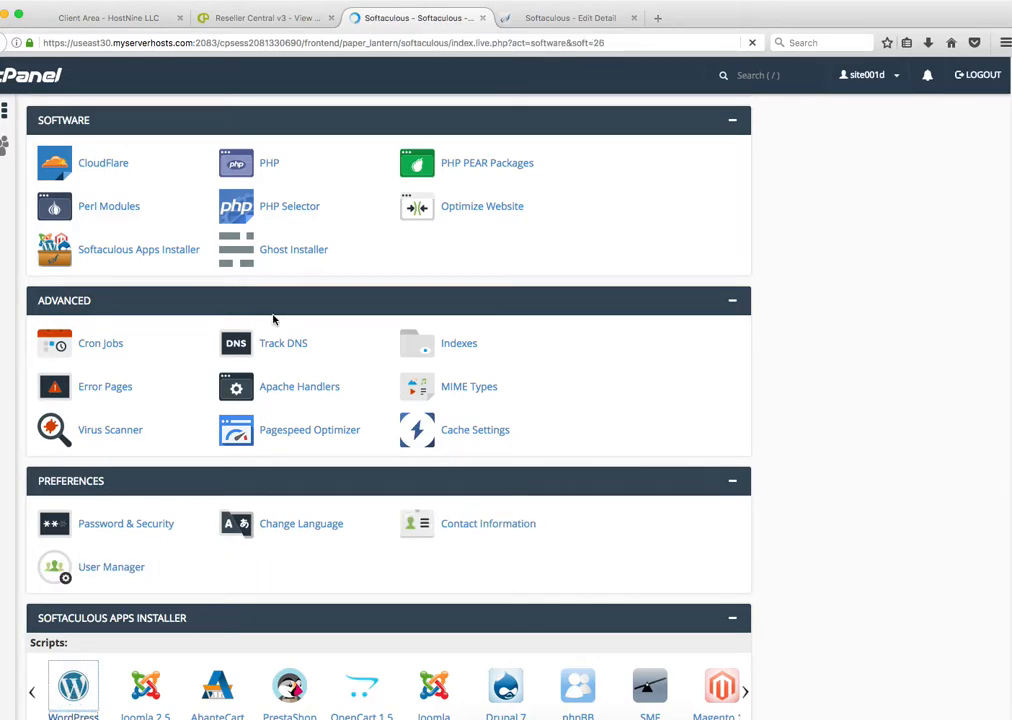
{"action": "scroll", "coordinate": [650, 475], "scroll_direction": "down", "scroll_amount": 2}
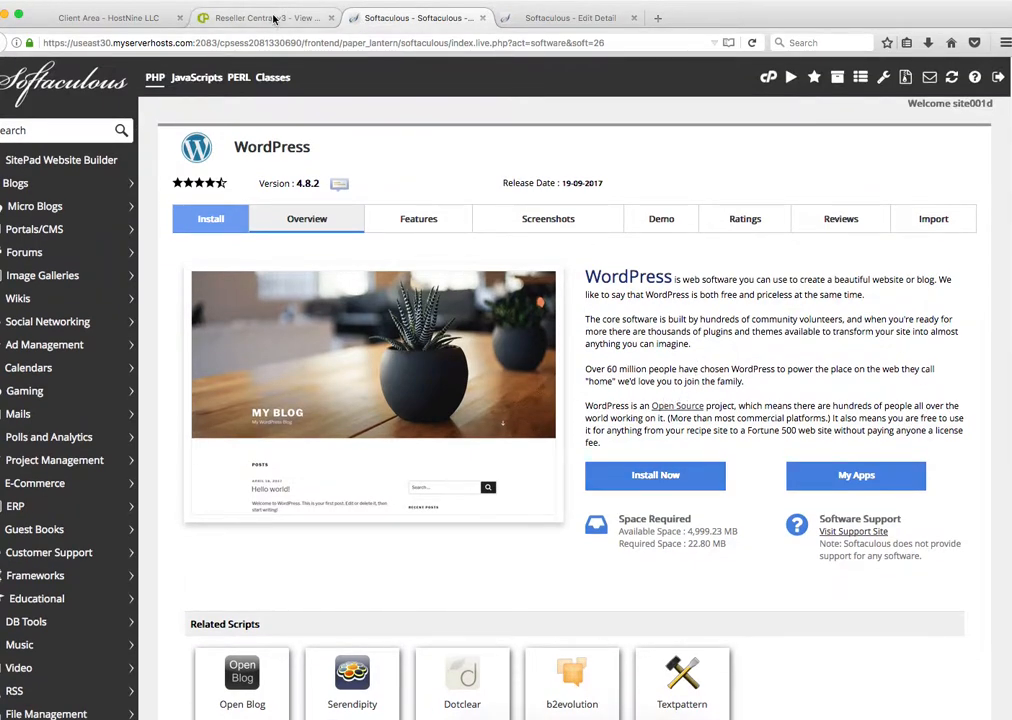
{"action": "left_click", "coordinate": [265, 17]}
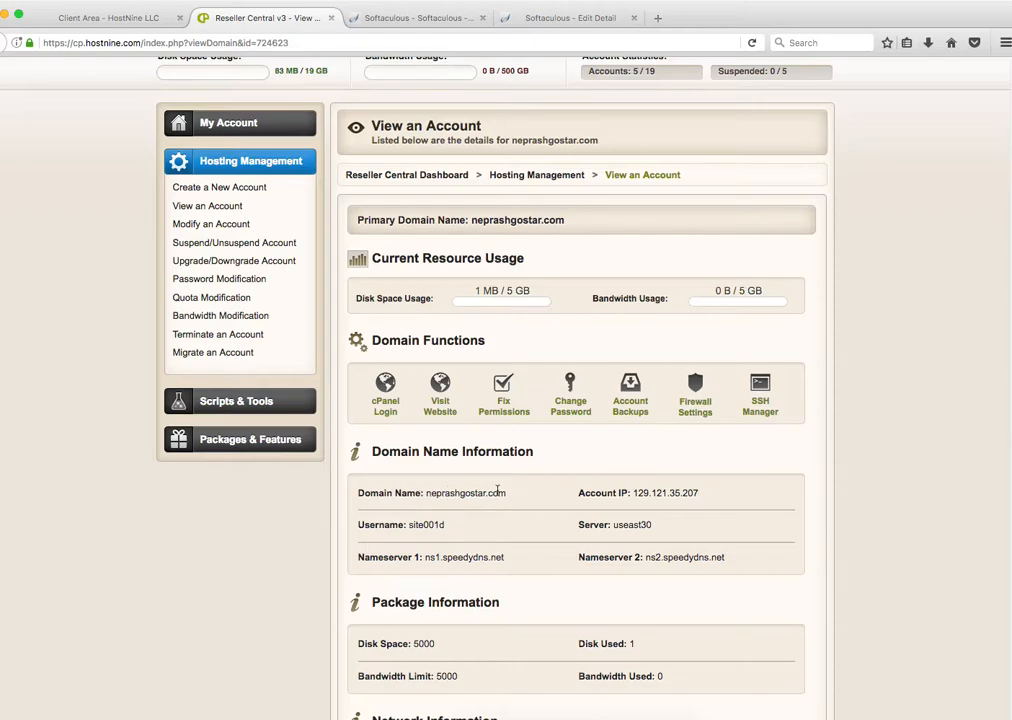
Step: Show the account details for deland-real-estate.com in View an Account
{"action": "left_click", "coordinate": [219, 207]}
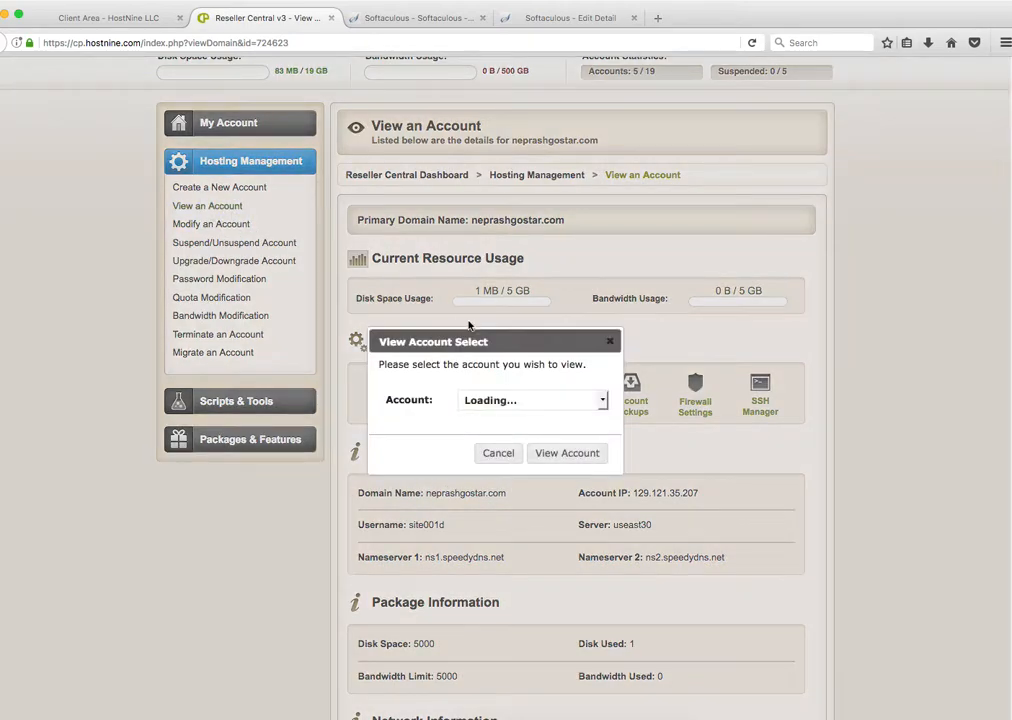
{"action": "left_click", "coordinate": [517, 403]}
{"action": "left_click", "coordinate": [516, 418]}
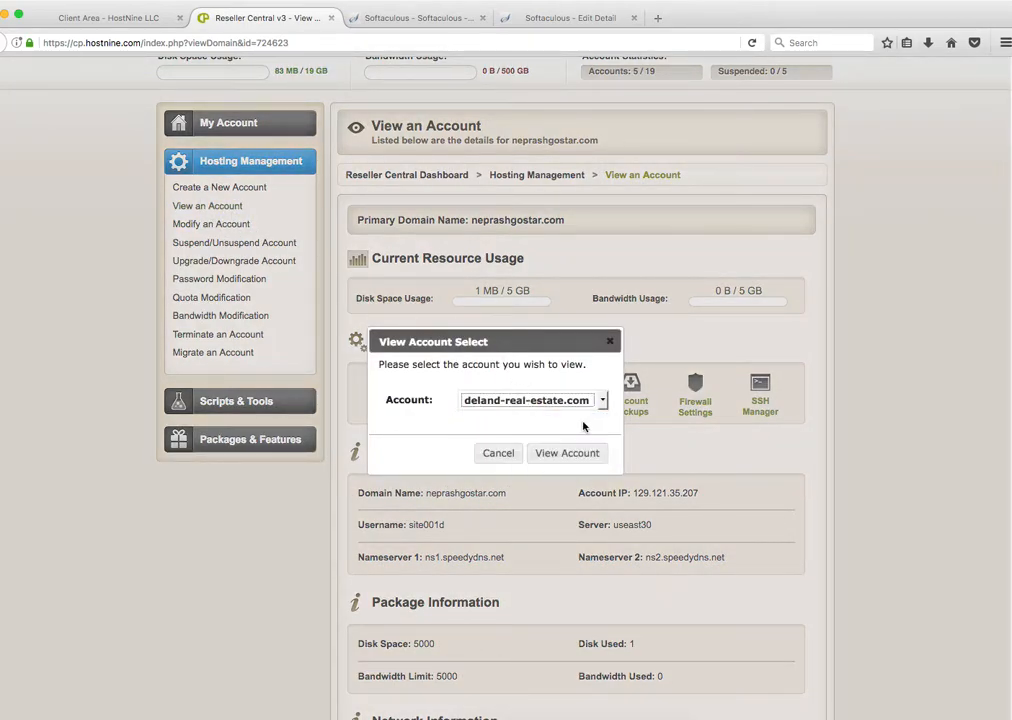
{"action": "left_click", "coordinate": [565, 453]}
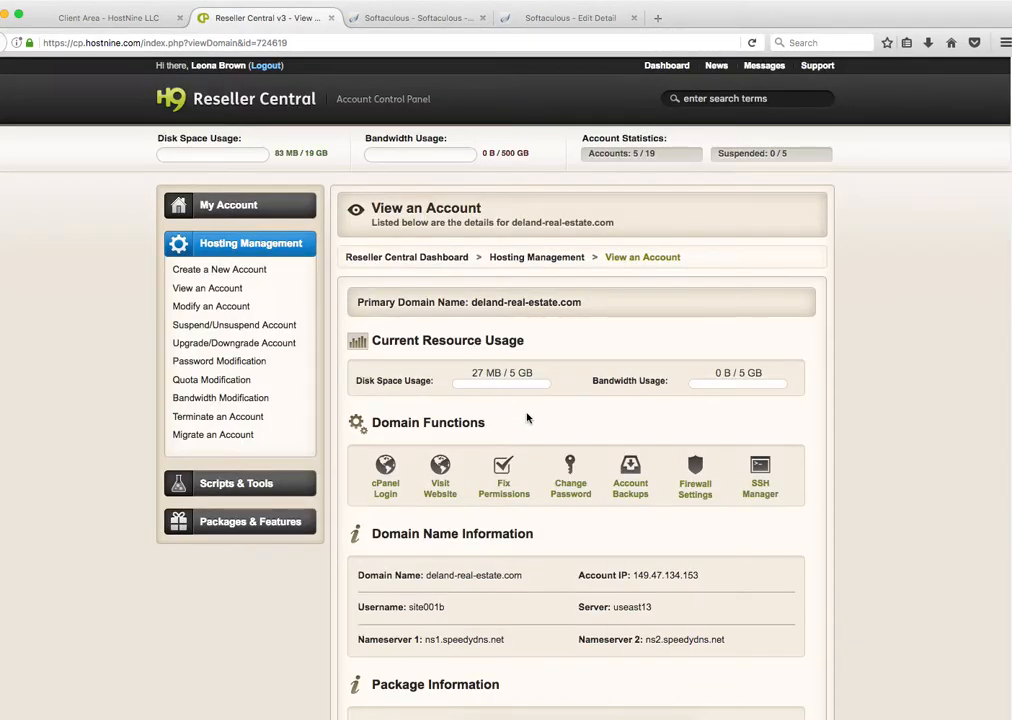
Step: Log into deland-real-estate.com's cPanel and open WordPress in Softaculous
{"action": "scroll", "coordinate": [483, 429], "scroll_direction": "down", "scroll_amount": 1}
{"action": "left_click", "coordinate": [390, 460]}
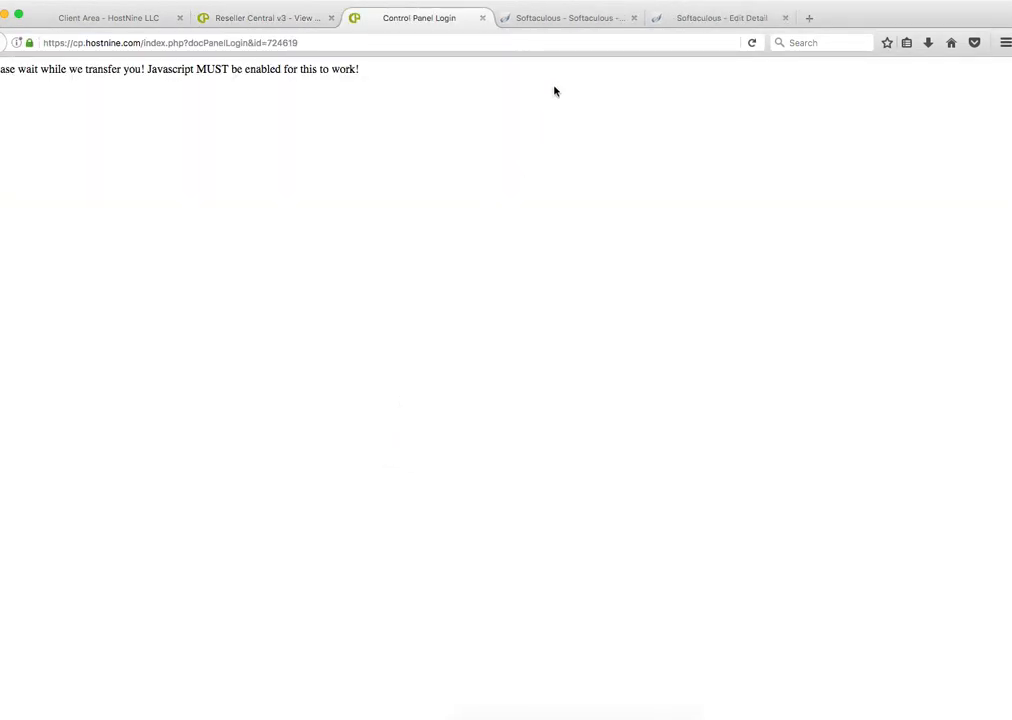
{"action": "left_click", "coordinate": [633, 17]}
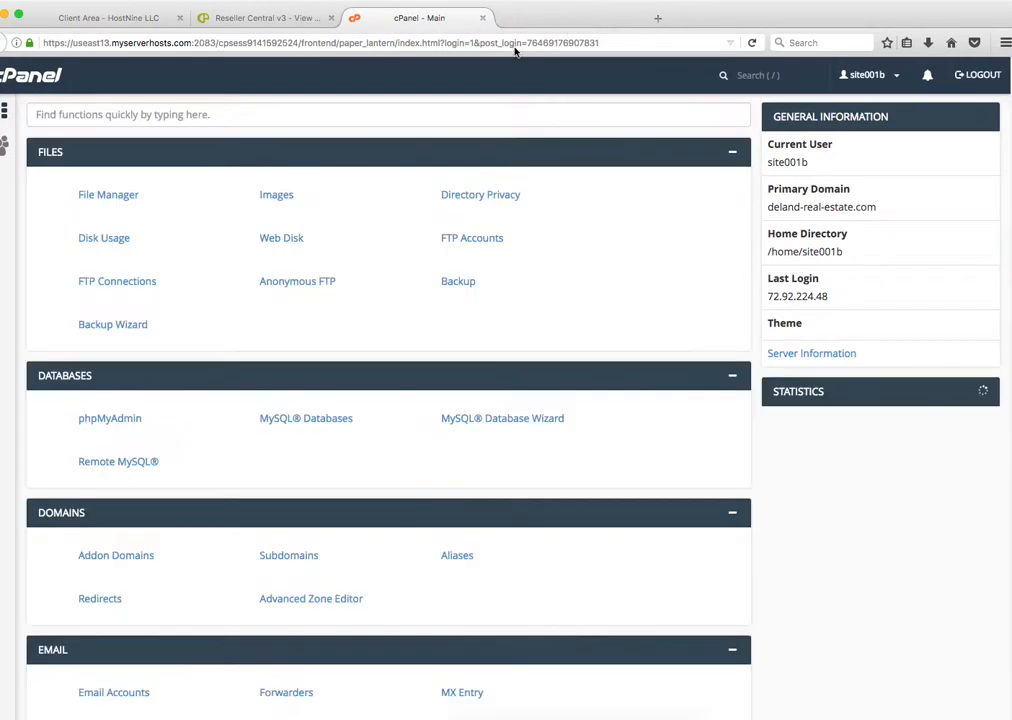
{"action": "scroll", "coordinate": [79, 549], "scroll_direction": "down", "scroll_amount": 10}
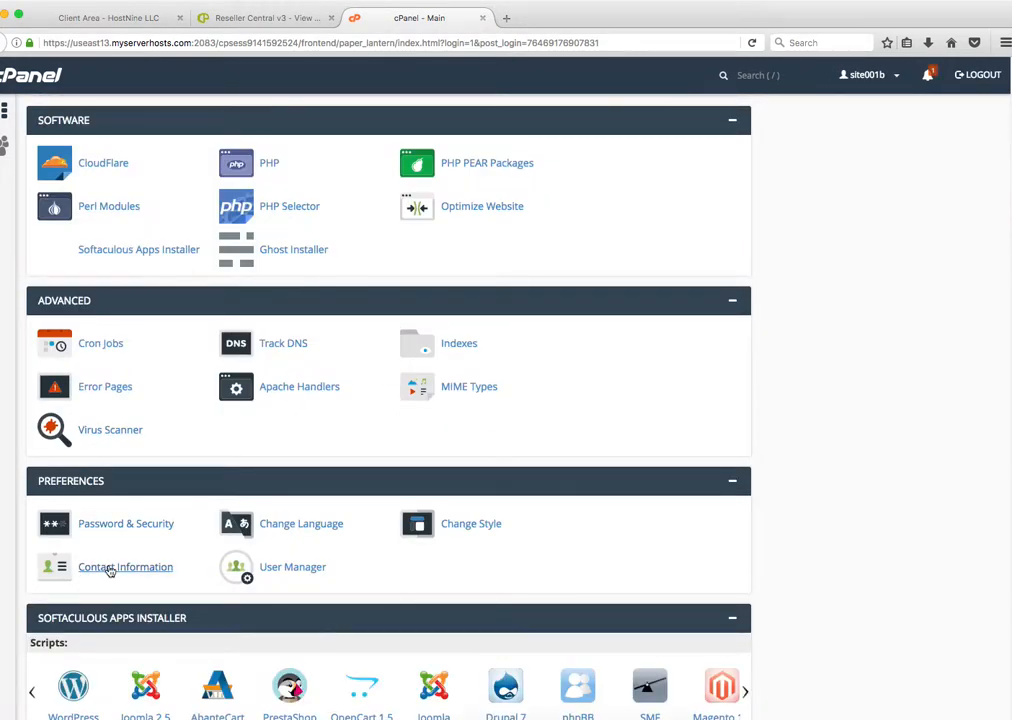
{"action": "scroll", "coordinate": [110, 571], "scroll_direction": "down", "scroll_amount": 3}
{"action": "left_click", "coordinate": [75, 555]}
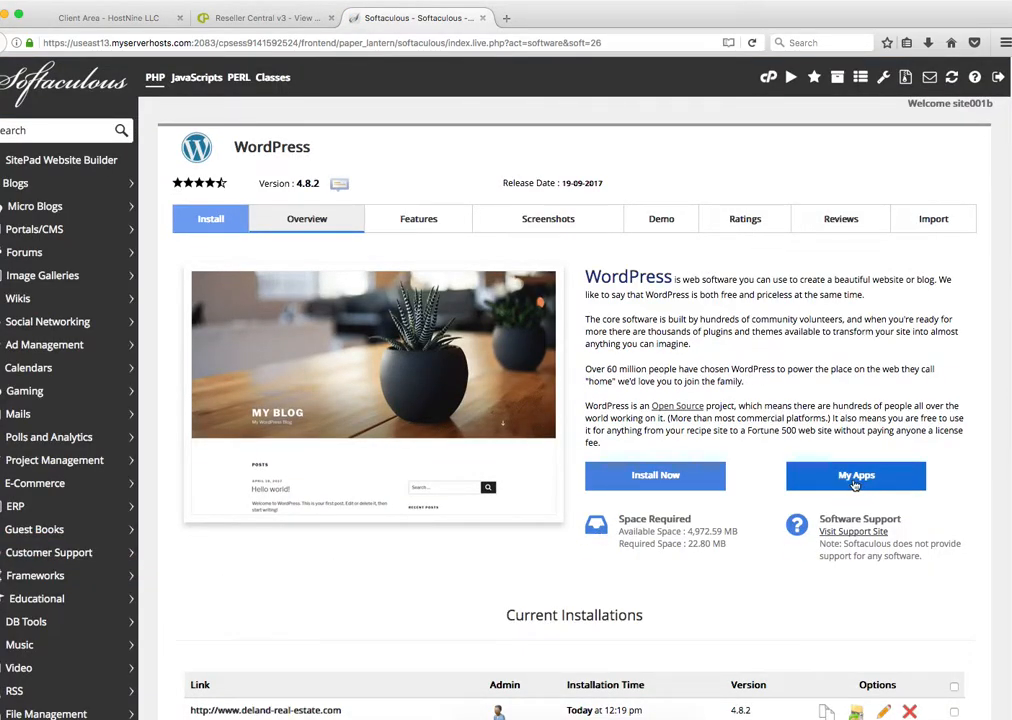
Step: Open the installation's Edit Details page and follow its Admin URL to the WordPress dashboard
{"action": "scroll", "coordinate": [536, 505], "scroll_direction": "down", "scroll_amount": 7}
{"action": "left_click", "coordinate": [883, 471]}
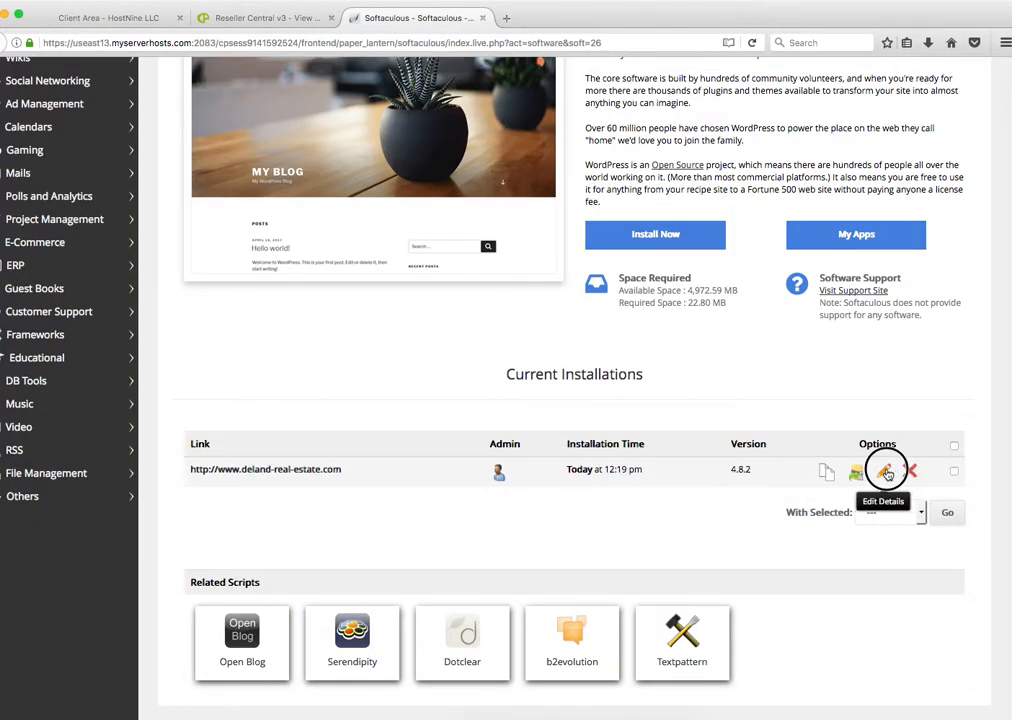
{"action": "scroll", "coordinate": [495, 332], "scroll_direction": "down", "scroll_amount": 10}
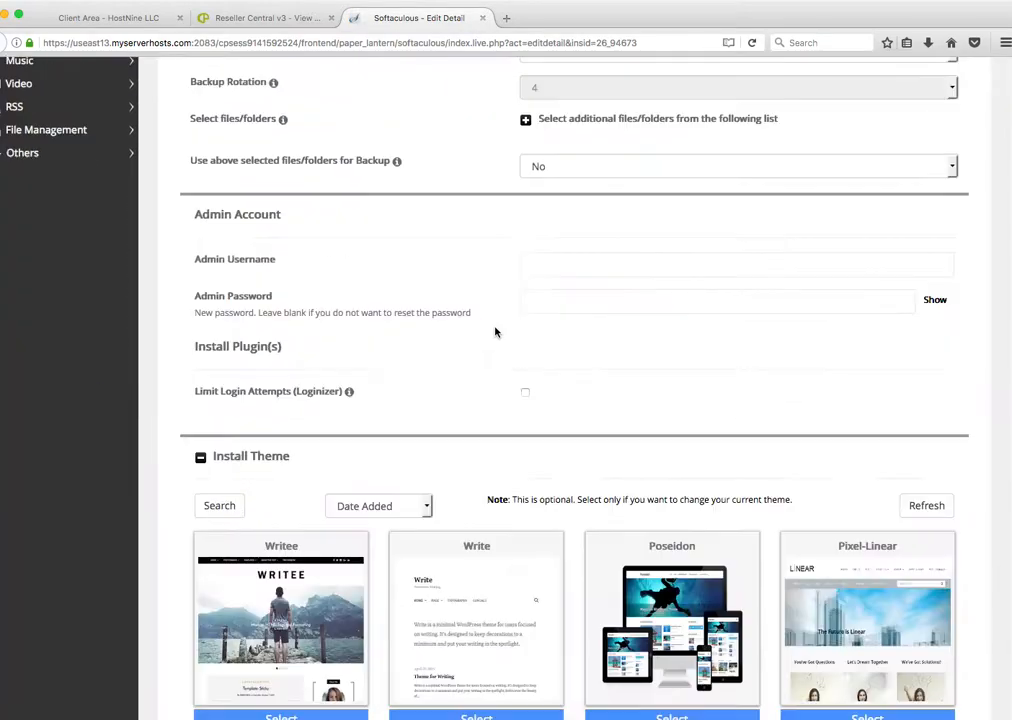
{"action": "left_click", "coordinate": [586, 419]}
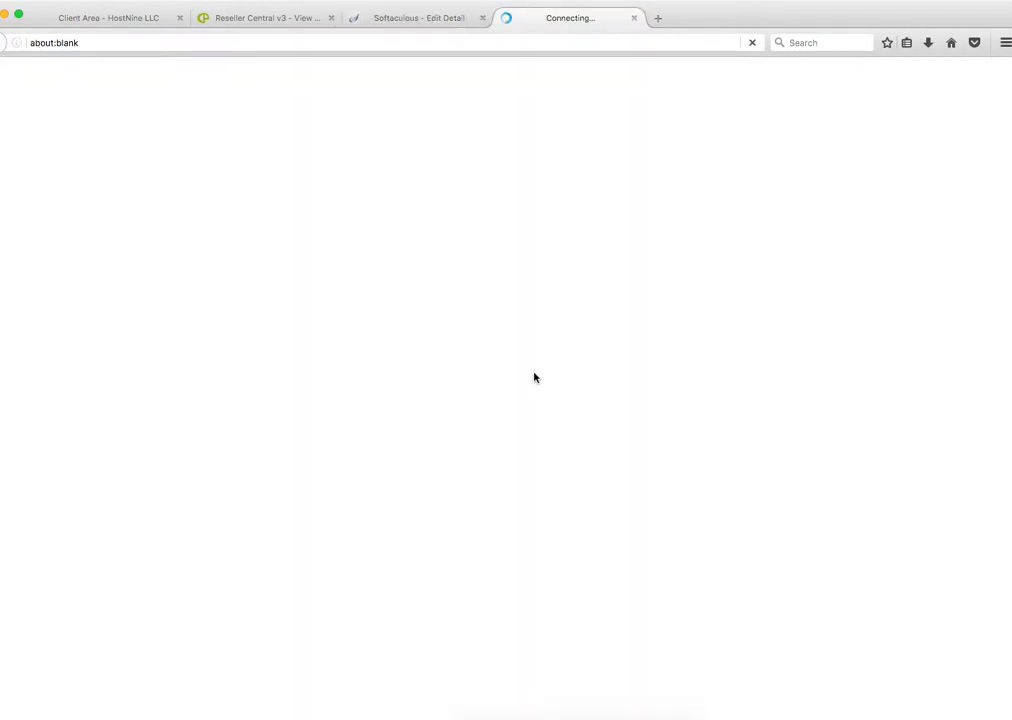